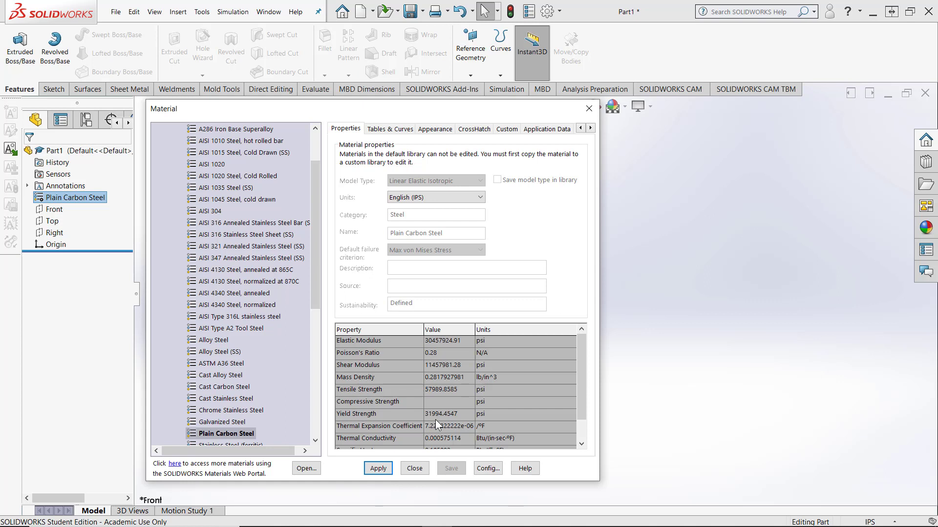
Apply Plain Carbon Steel as the part's material and change the scene to Plain White
click(377, 471)
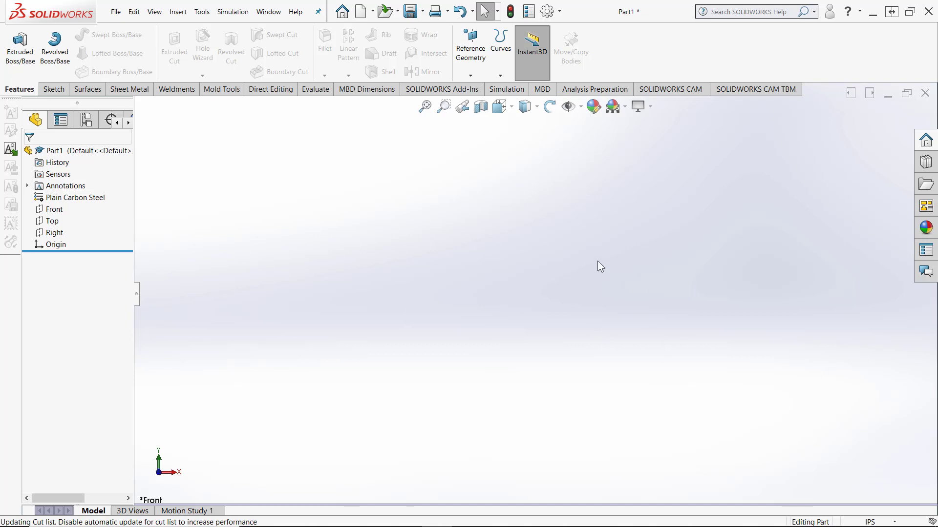
click(624, 107)
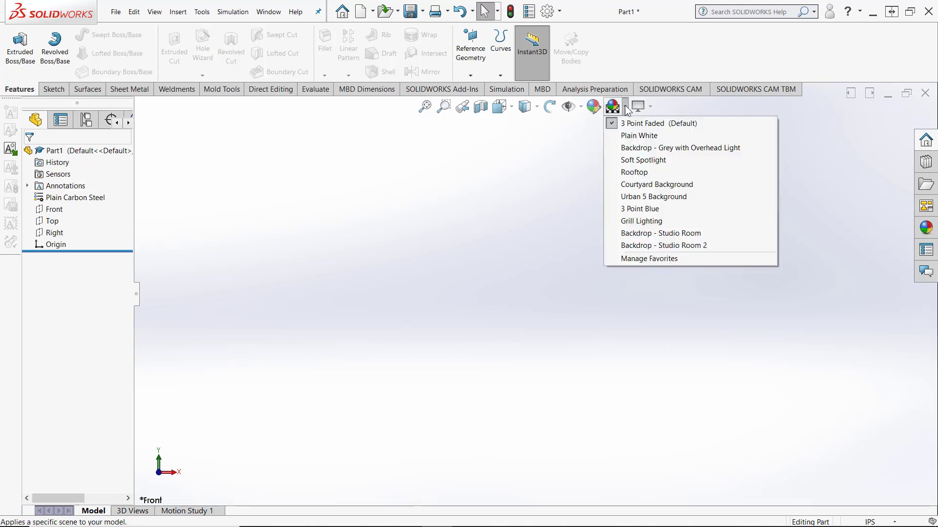
click(635, 137)
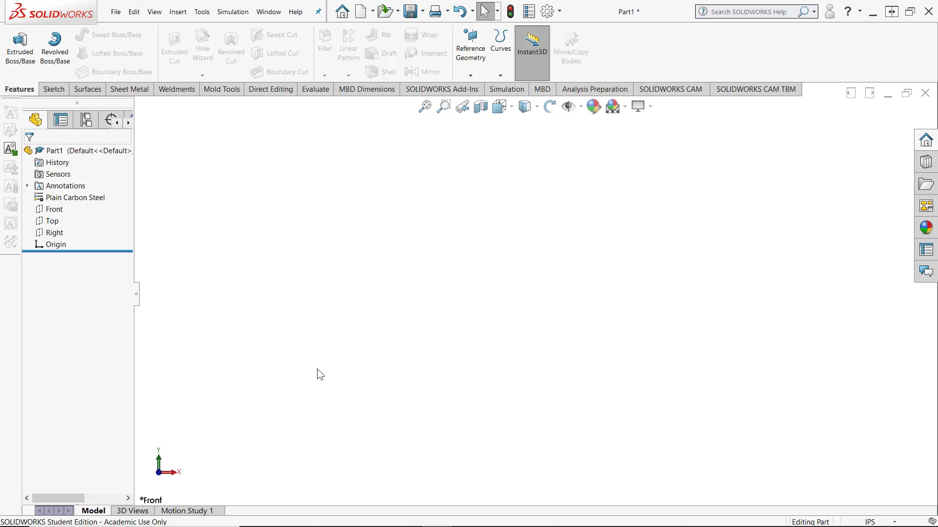
Sketch a corner rectangle about 6.12 in long and 1.08 in high on the Front plane, beside the origin
right_click(54, 209)
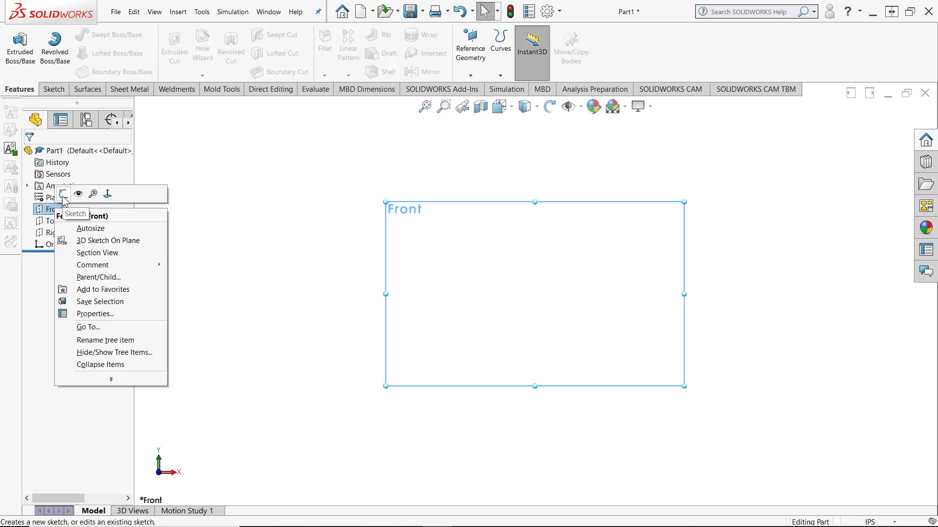
click(63, 197)
click(78, 53)
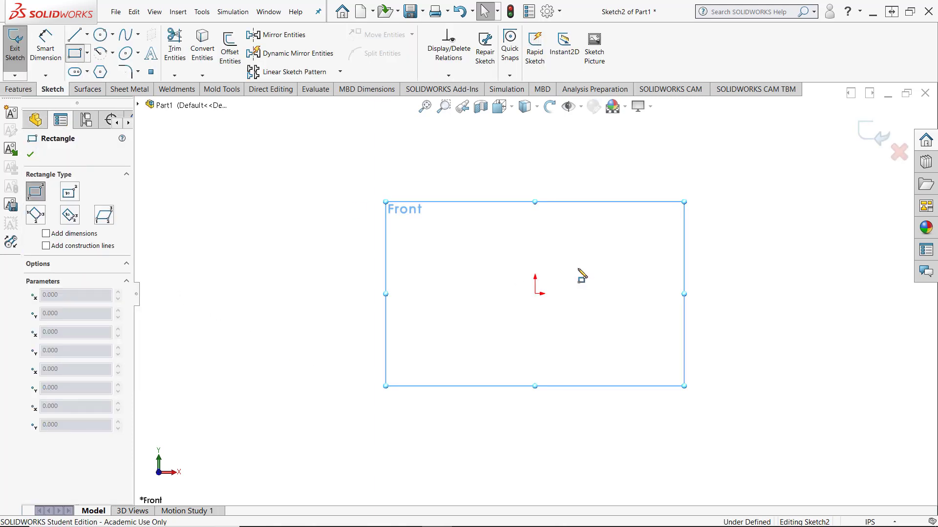
click(568, 269)
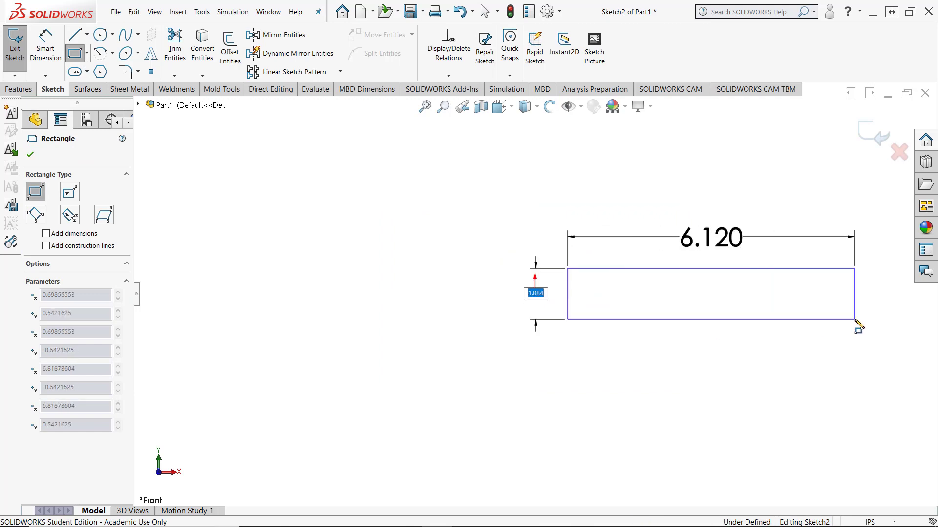
click(854, 319)
key(Escape)
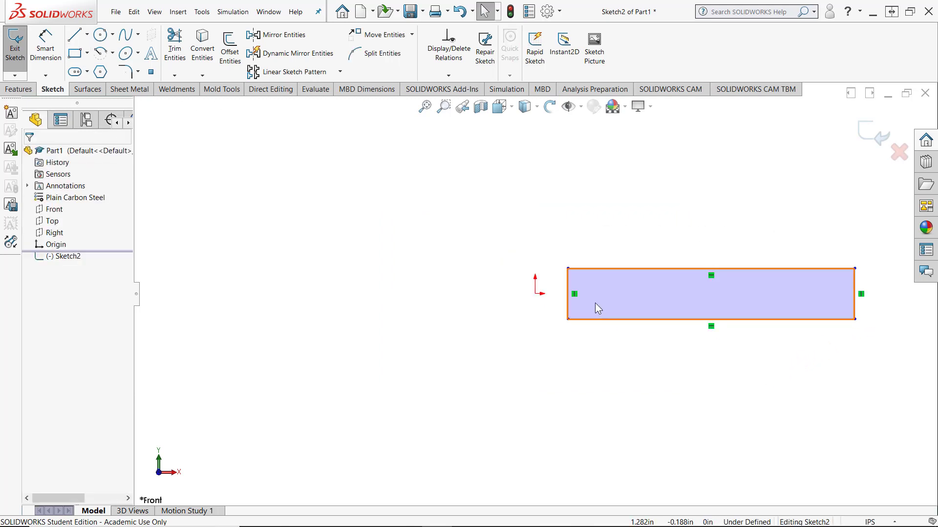
Add a Midpoint relation between the rectangle's short vertical edge nearest the origin and the origin
click(566, 307)
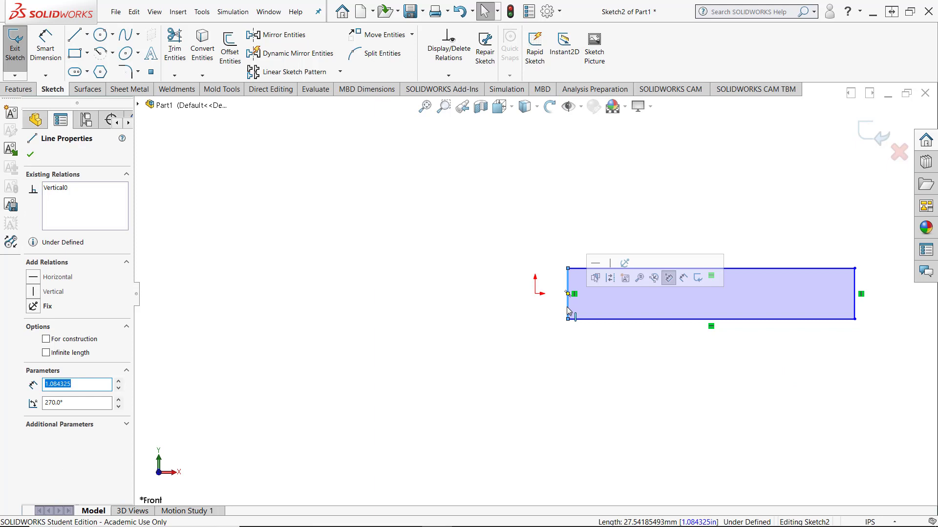
ctrl+click(535, 295)
click(417, 249)
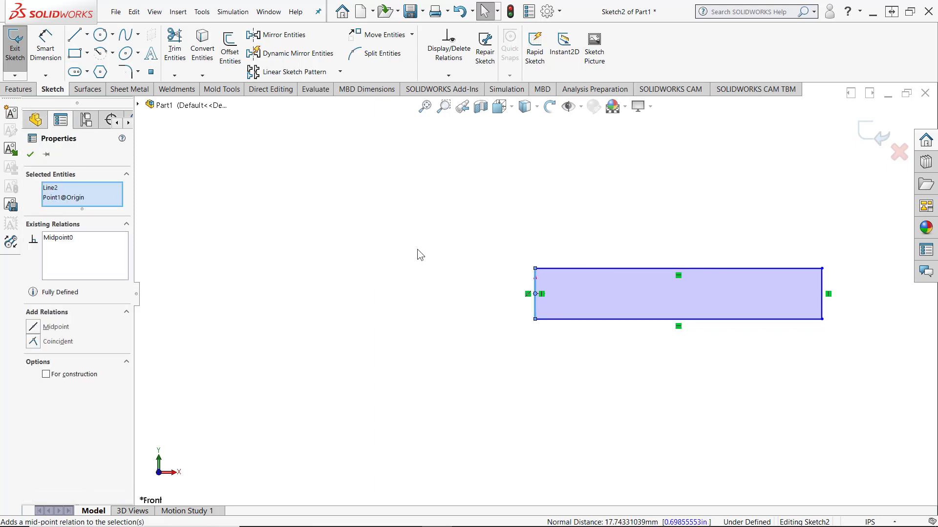
click(416, 287)
Dimension the rectangle with a height of 1 in and a length of 24 in
right_drag(417, 287, 429, 234)
click(535, 281)
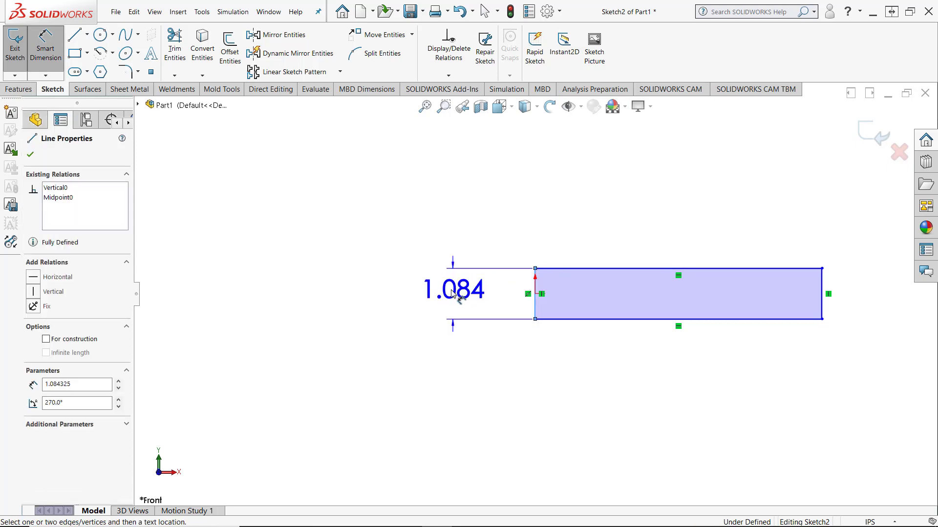
click(448, 294)
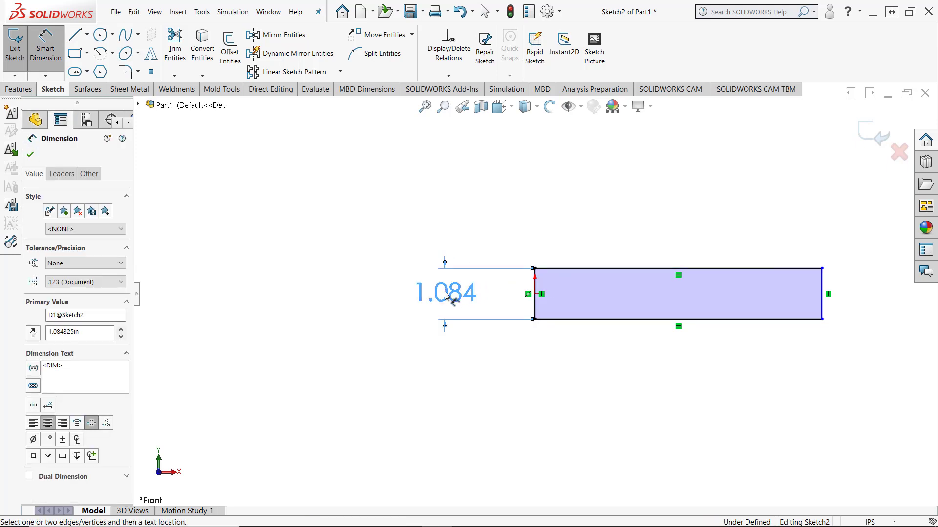
text(1)
key(Return)
click(597, 320)
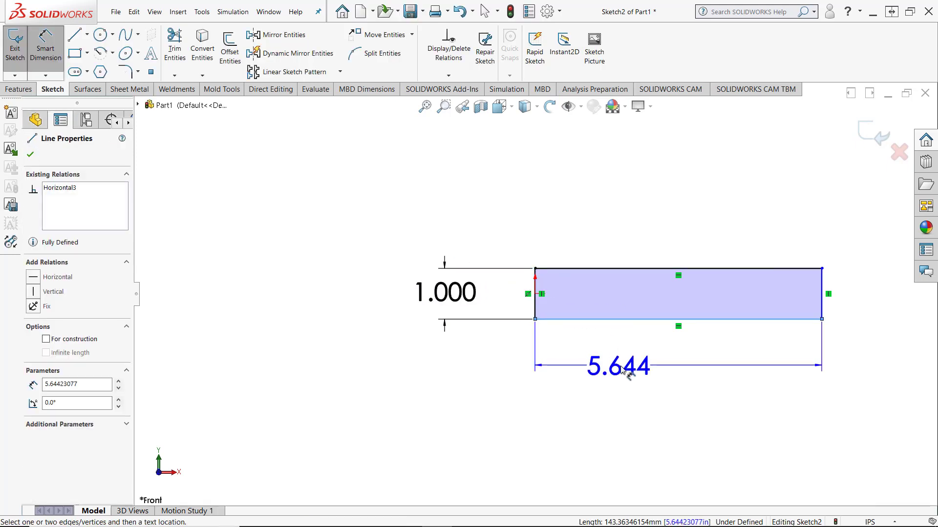
click(620, 368)
text(24)
key(Return)
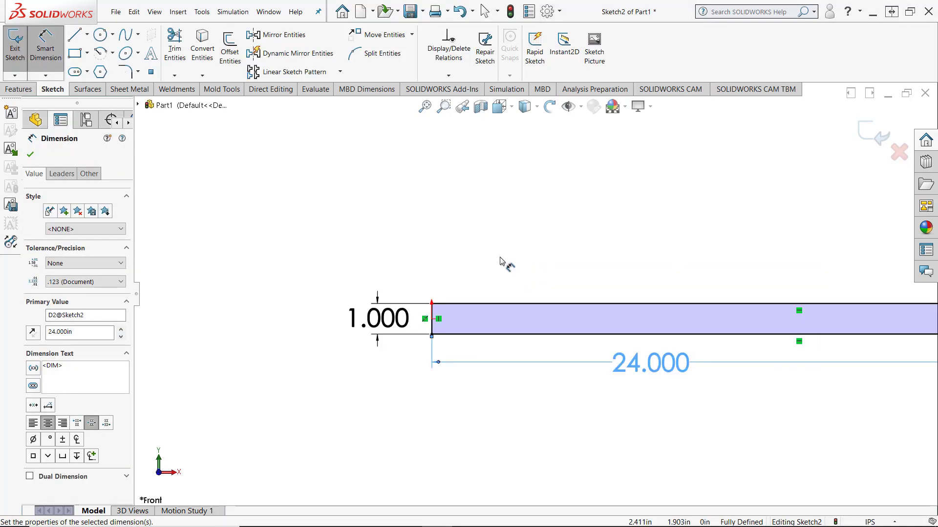
Extrude the rectangle into a solid bar with the Mid Plane end condition
scroll(466, 273, up, 3)
middle_drag(464, 295, 391, 333)
click(19, 89)
click(24, 59)
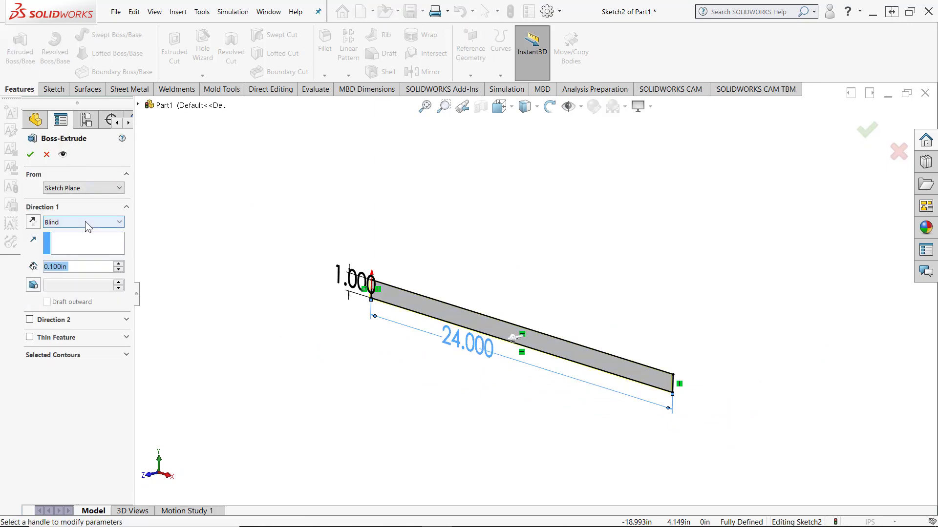
click(85, 222)
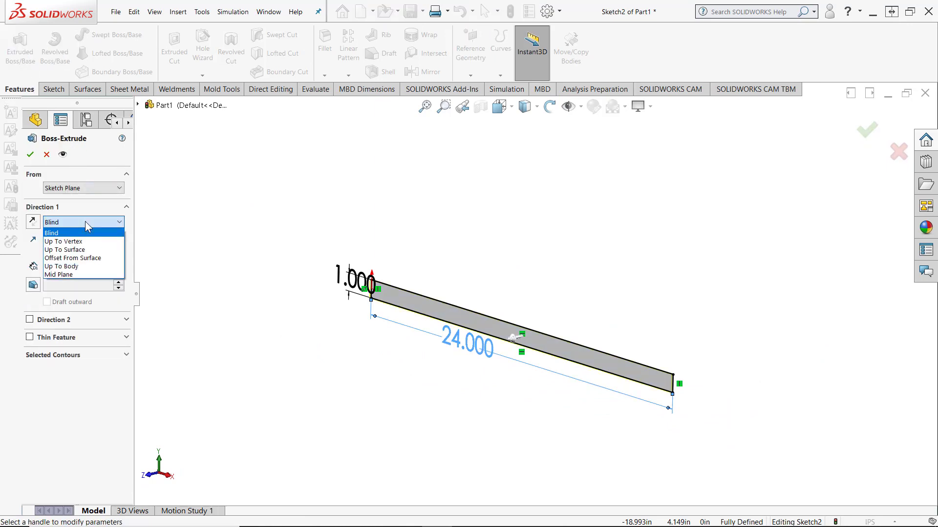
click(68, 275)
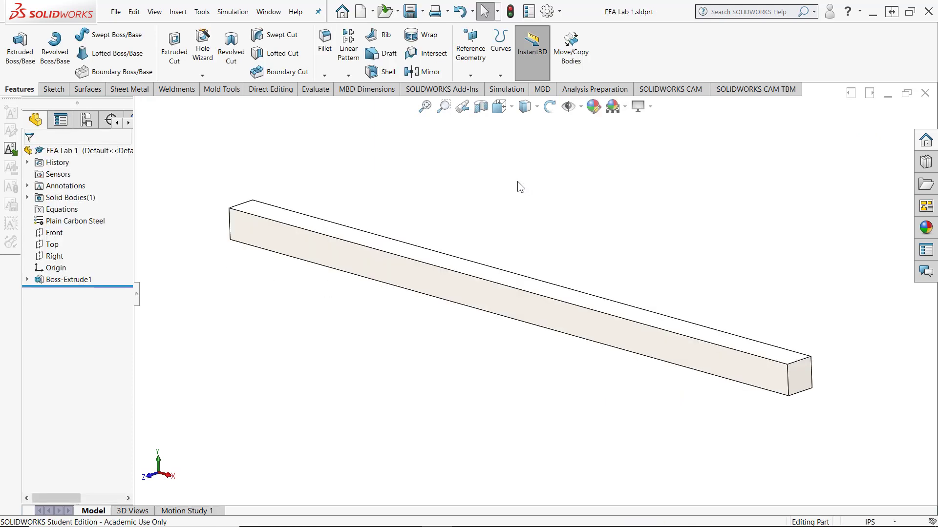
Check that the SOLIDWORKS Simulation add-in is enabled and accept the add-in settings
click(559, 11)
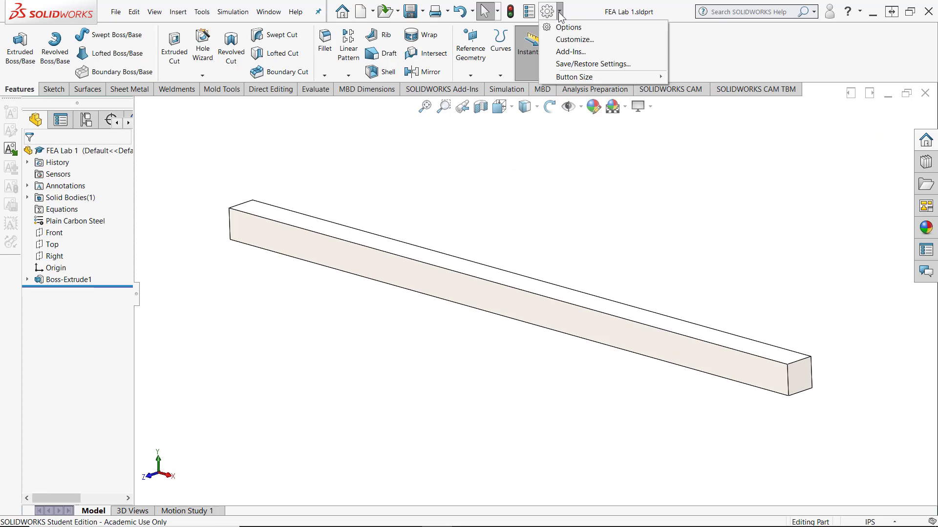
click(569, 52)
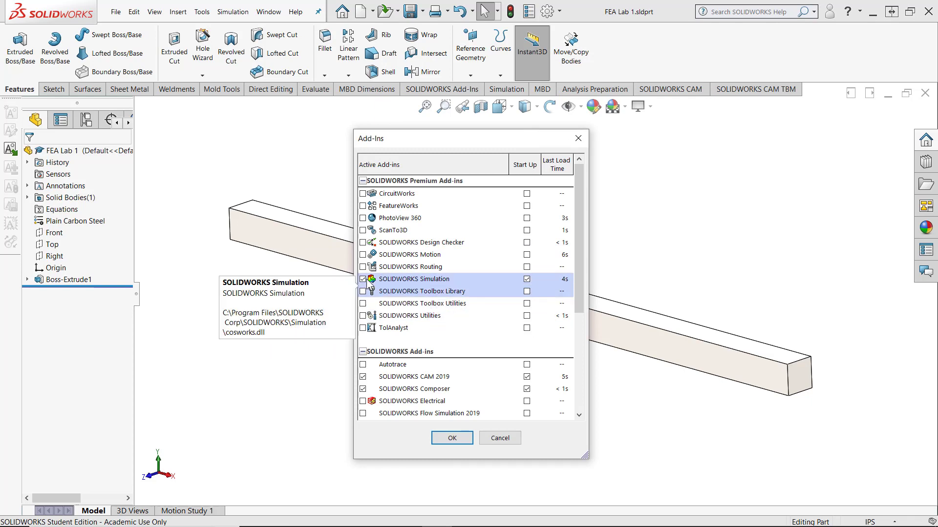
key(Return)
Create a new Static simulation study for the bar
click(506, 90)
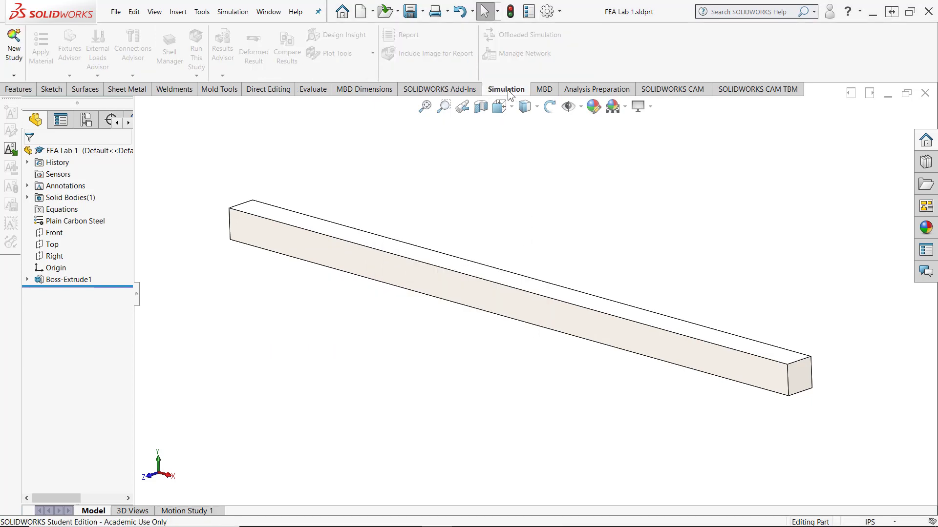
click(13, 49)
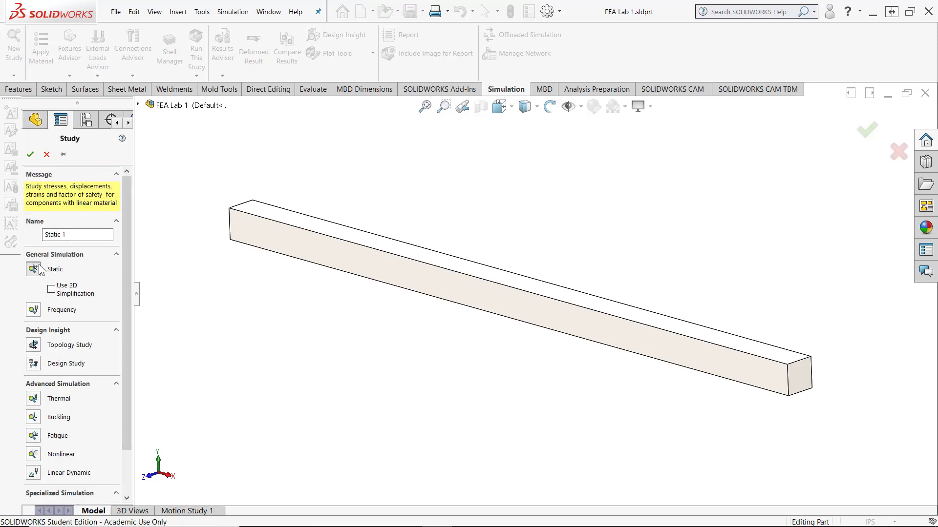
click(29, 156)
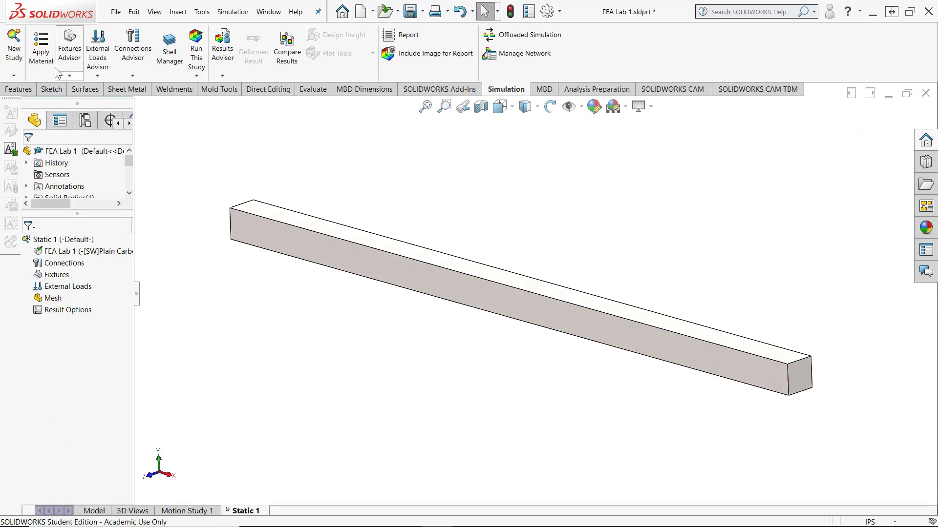
Review the material assigned in the static study and the options available for the study
click(43, 53)
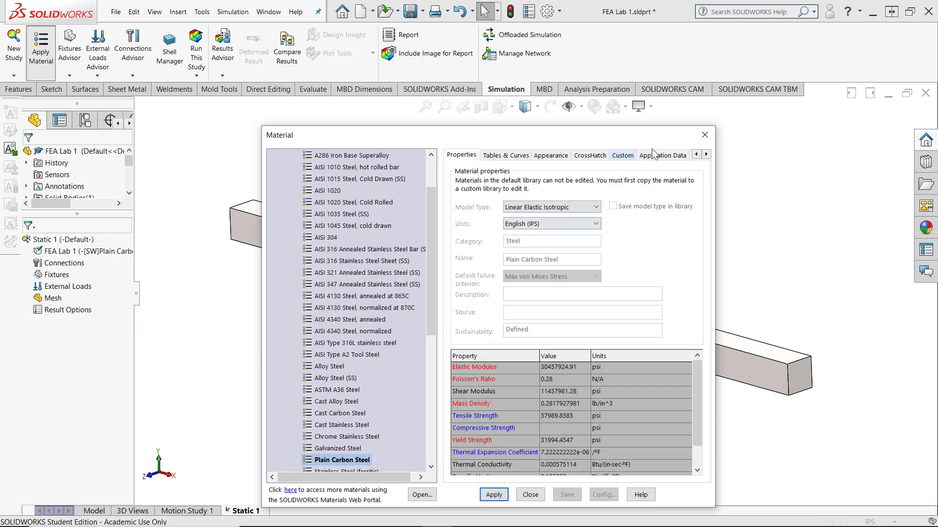
click(705, 136)
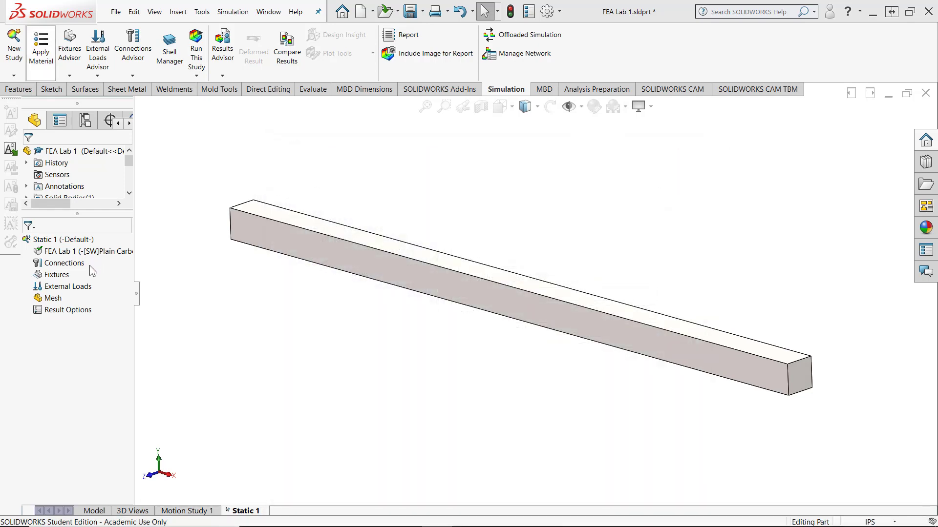
right_click(244, 513)
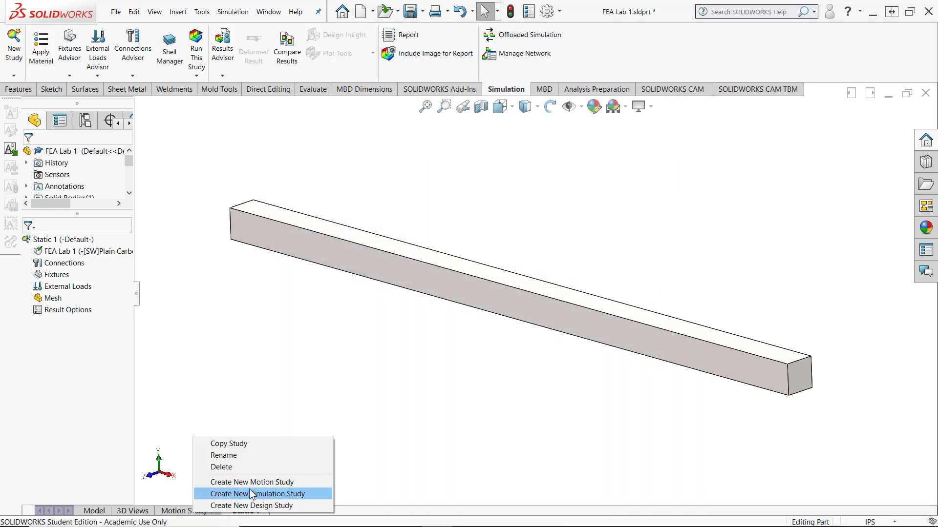
click(431, 423)
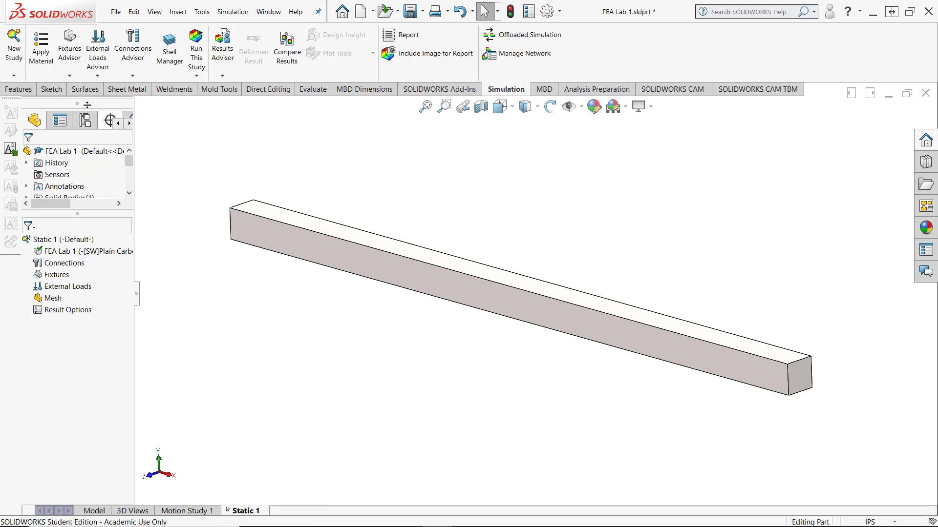
Apply a Fixed Geometry fixture to the bar's square end face at the origin
click(70, 76)
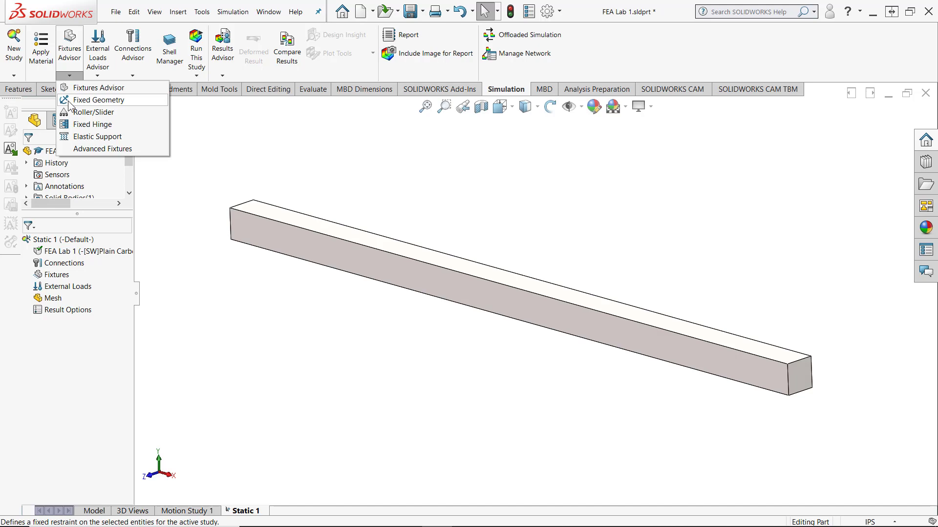
click(68, 99)
middle_drag(193, 196, 389, 303)
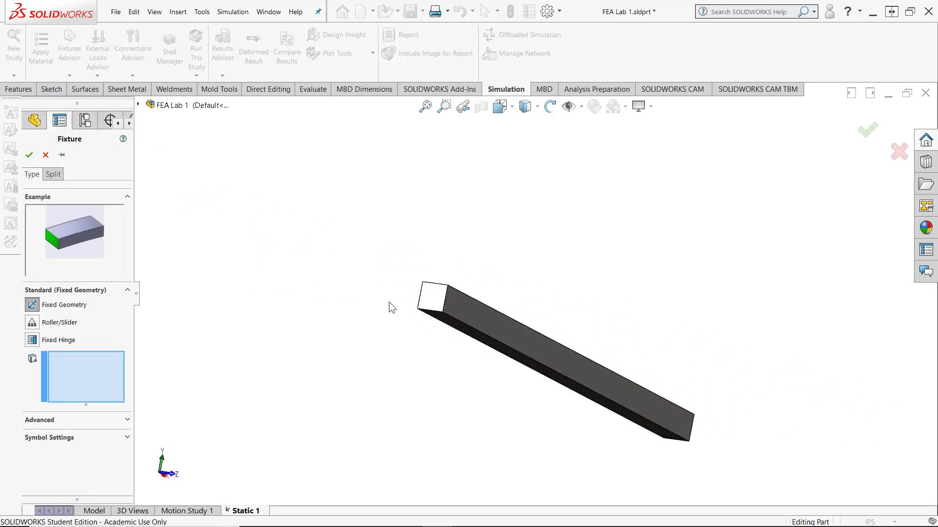
click(431, 297)
key(Return)
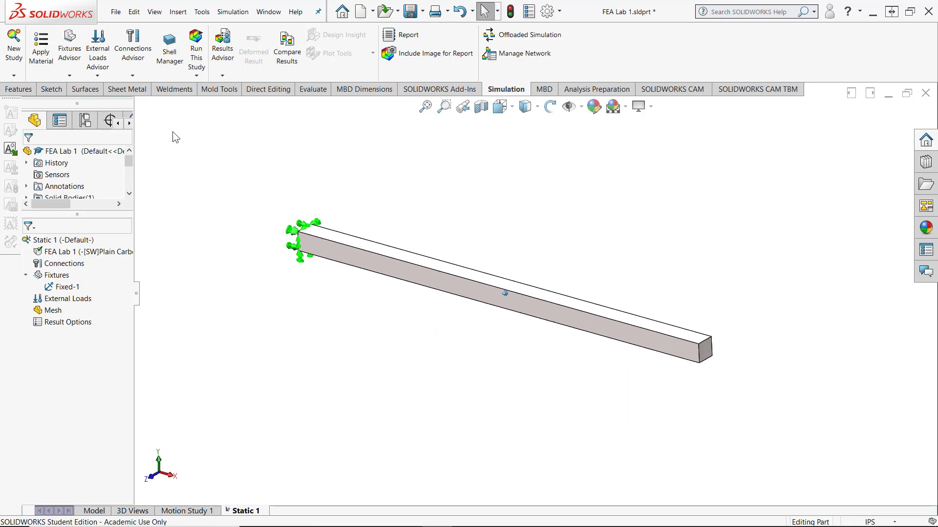
Start a Force load on the square face at the bar's free end
click(98, 77)
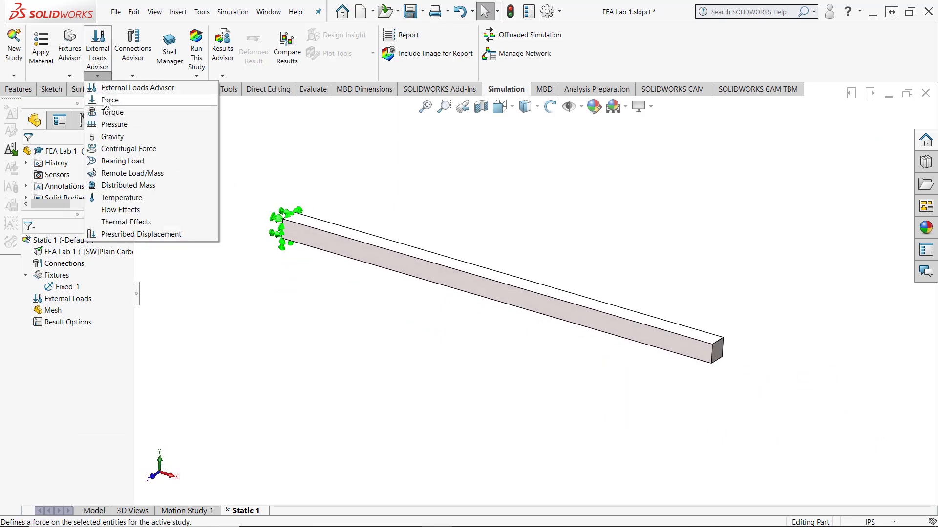
click(106, 101)
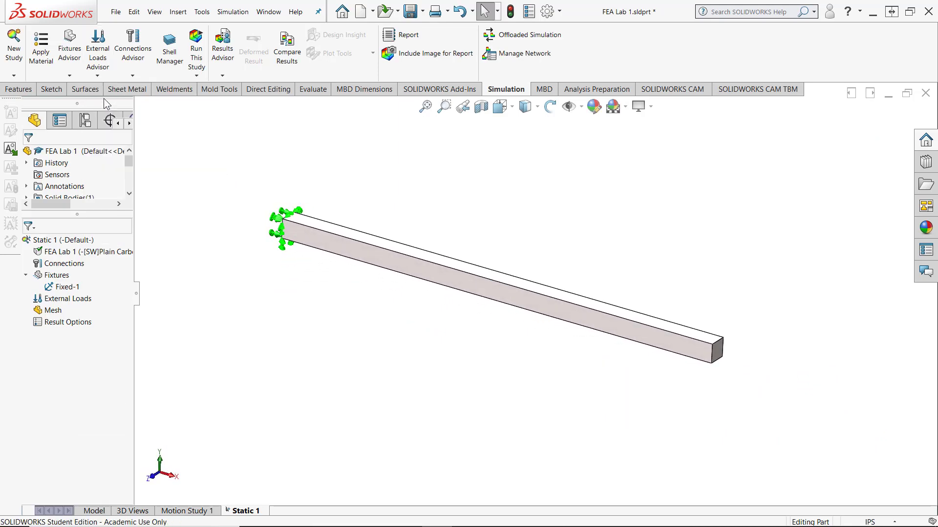
click(719, 358)
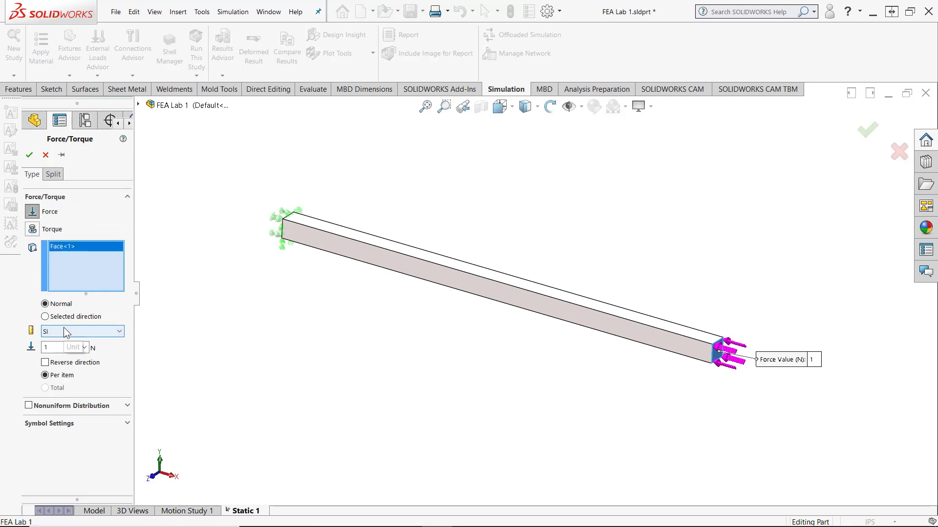
Set the force to a selected direction referenced to the bar's top face, with units in English (IPS)
click(45, 317)
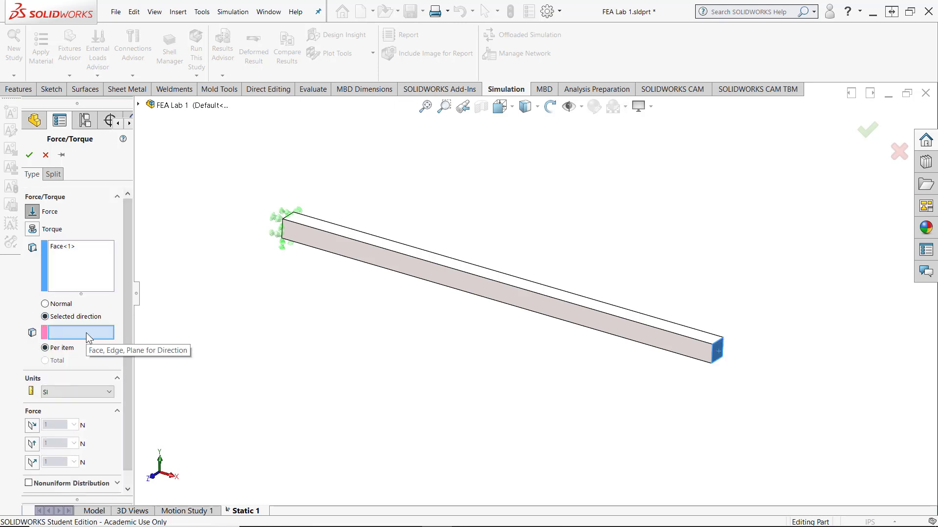
scroll(696, 312, down, 3)
scroll(592, 414, down, 3)
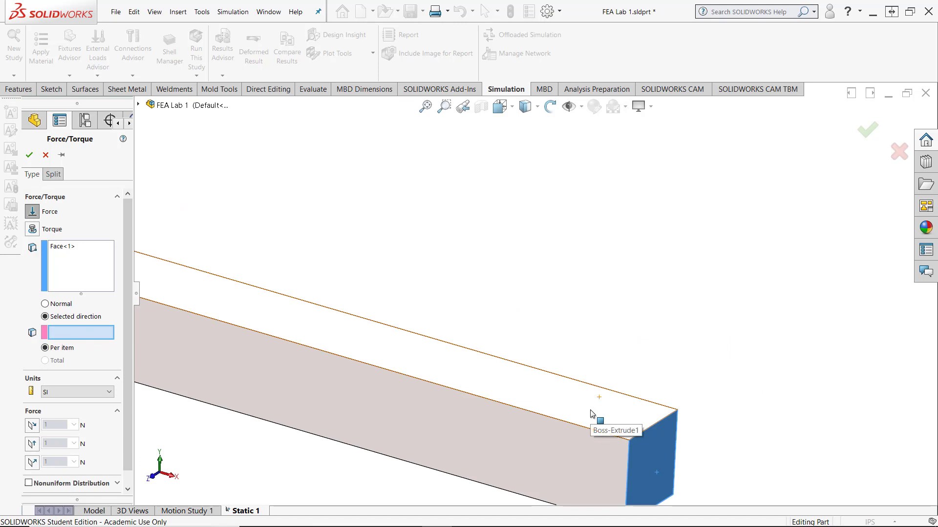
click(624, 411)
scroll(624, 411, up, 6)
click(73, 393)
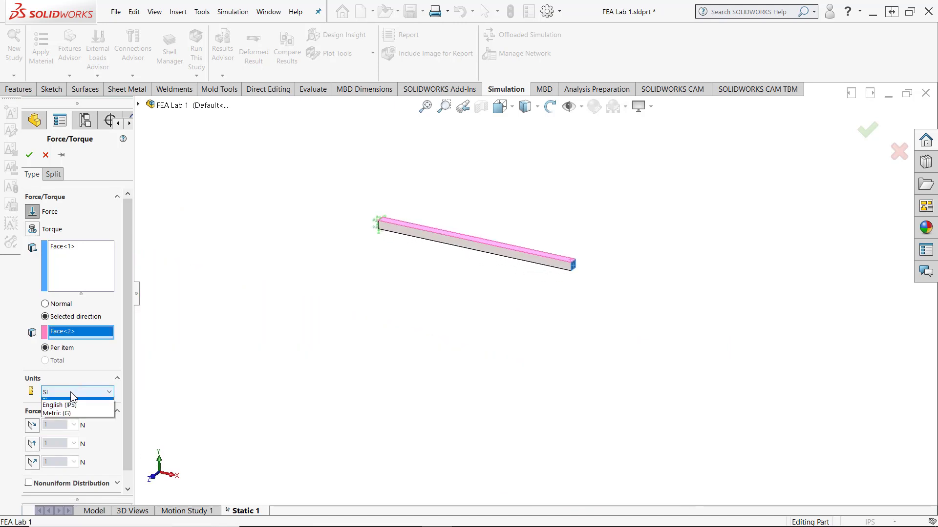
click(74, 415)
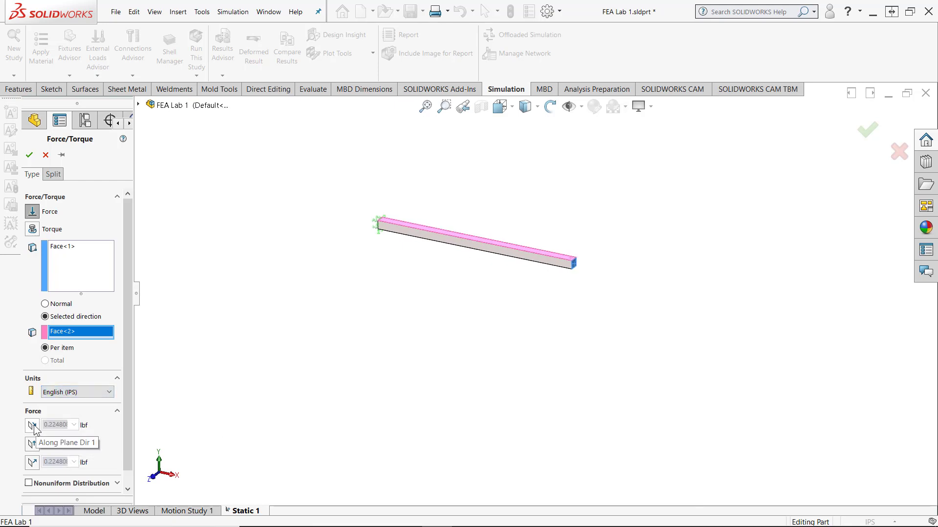
Apply a 150 lbf force normal to the selected reference plane on the bar's free end face
click(31, 464)
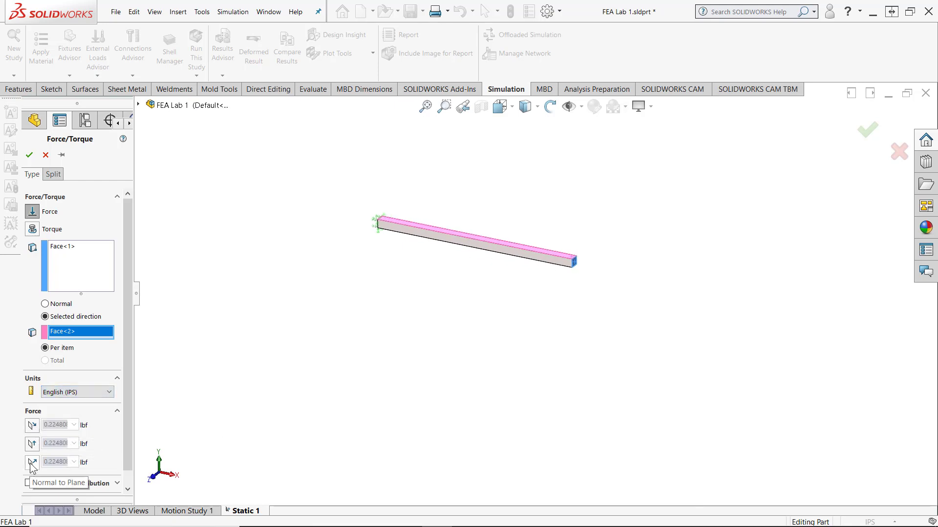
double_click(61, 460)
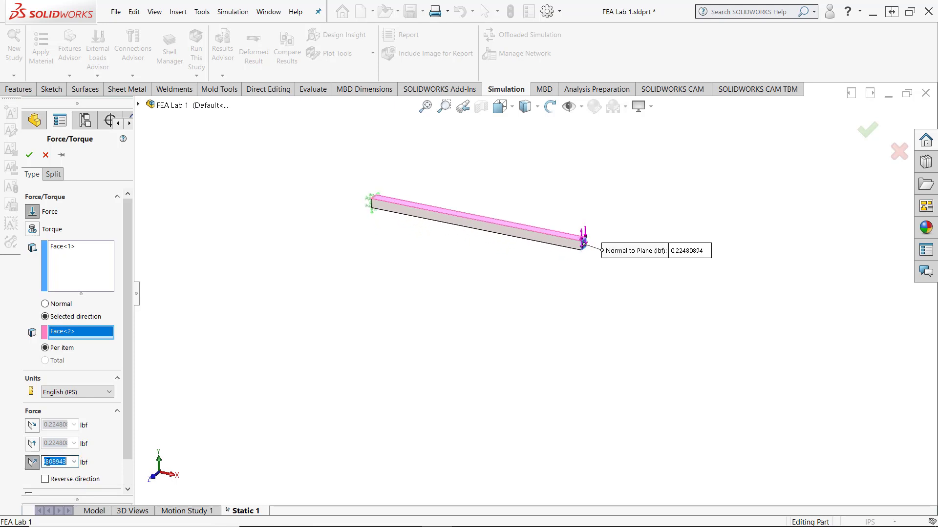
text(150)
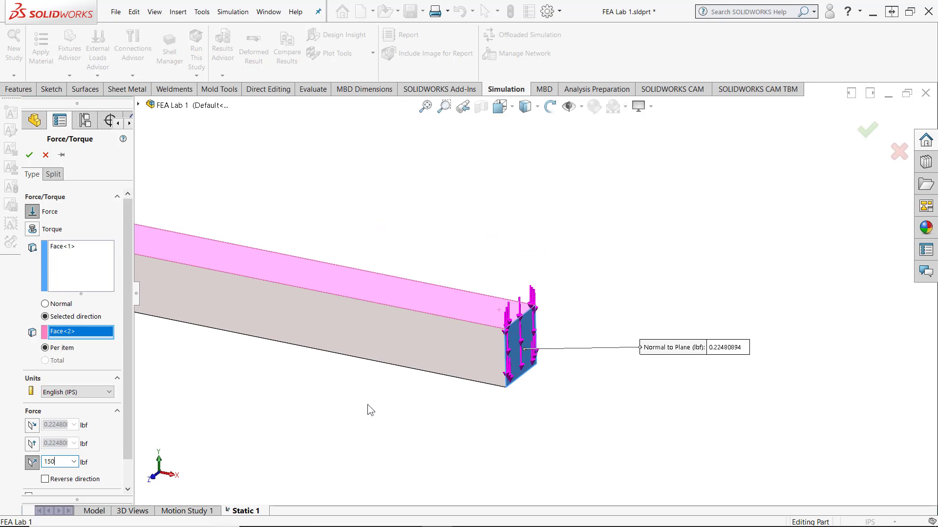
scroll(427, 431, up, 3)
click(30, 154)
scroll(432, 390, up, 4)
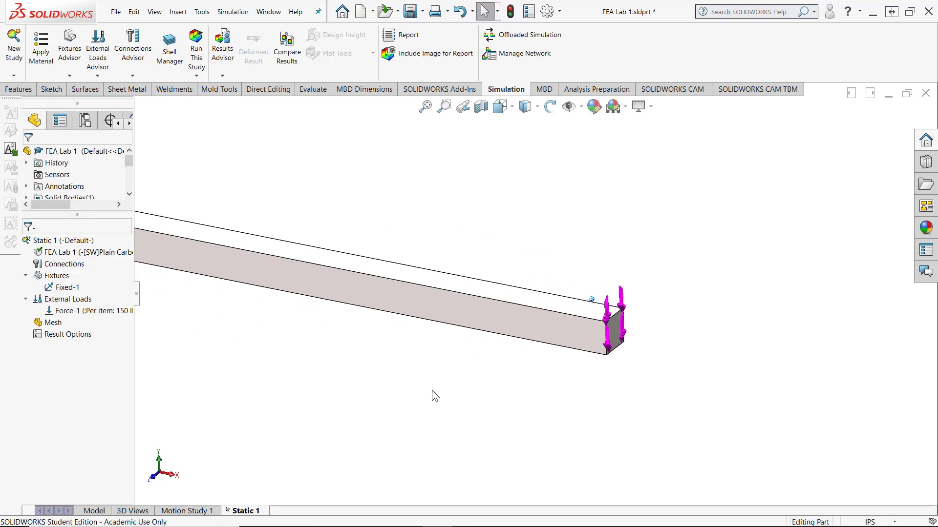
Mesh the bar with the default mesh density and run the static study
scroll(449, 293, down, 2)
scroll(449, 292, down, 2)
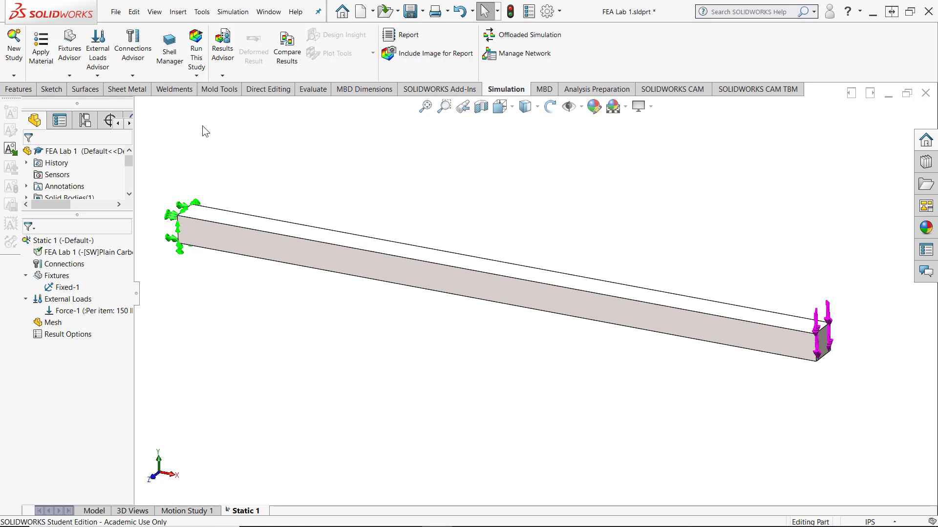
click(197, 76)
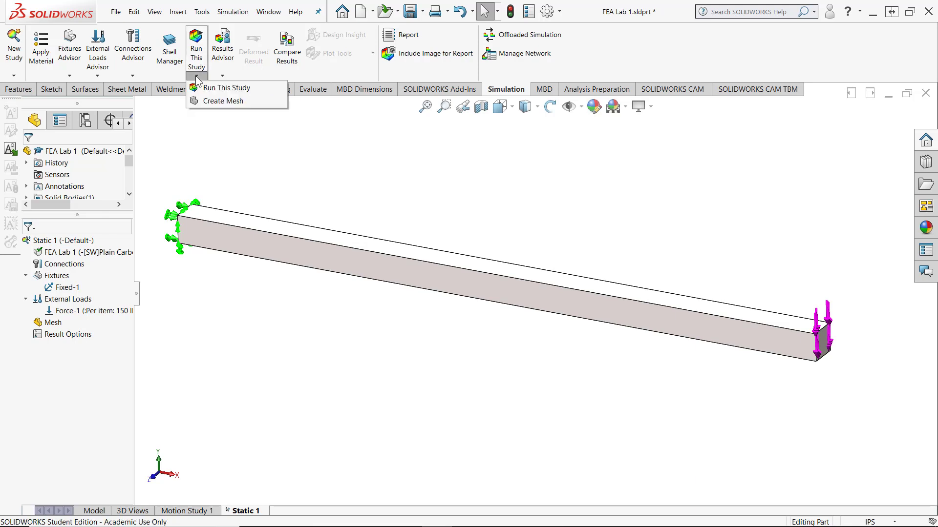
click(208, 102)
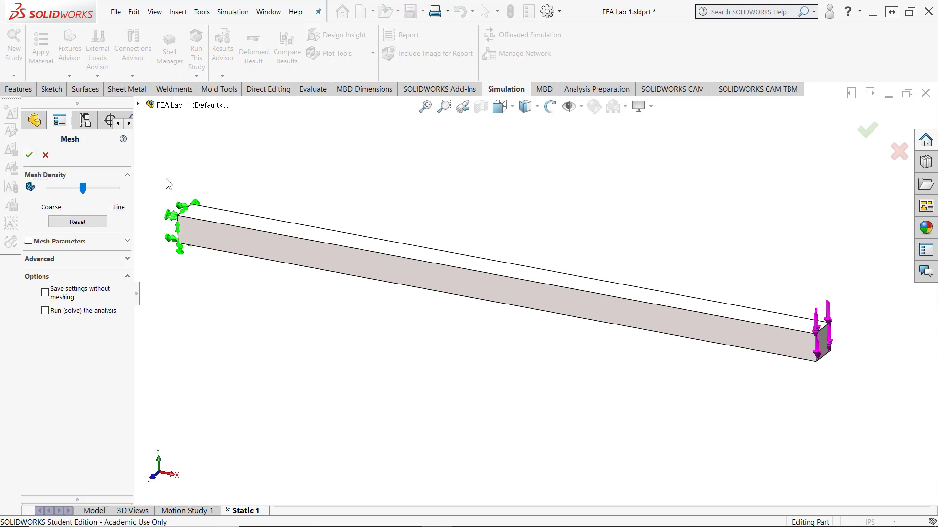
click(30, 155)
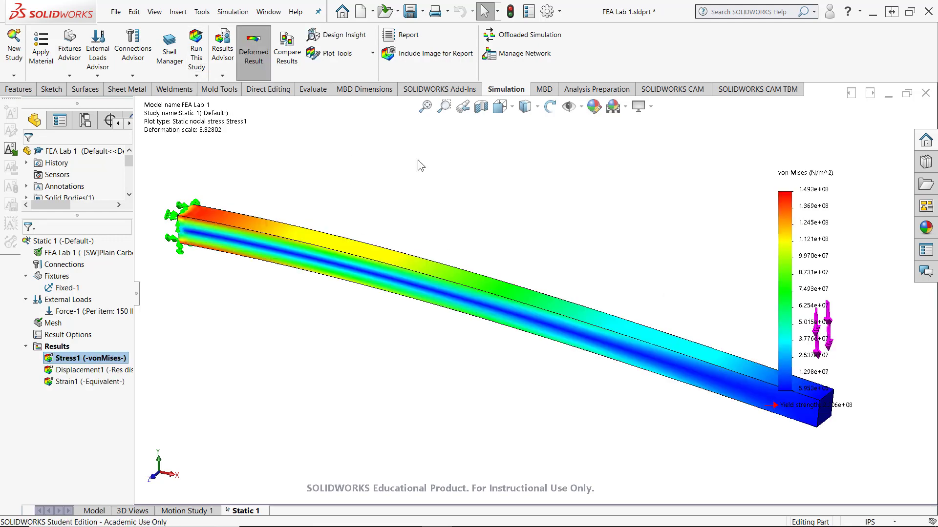
Move the von Mises stress legend next to the bar's fixed end
scroll(414, 192, up, 3)
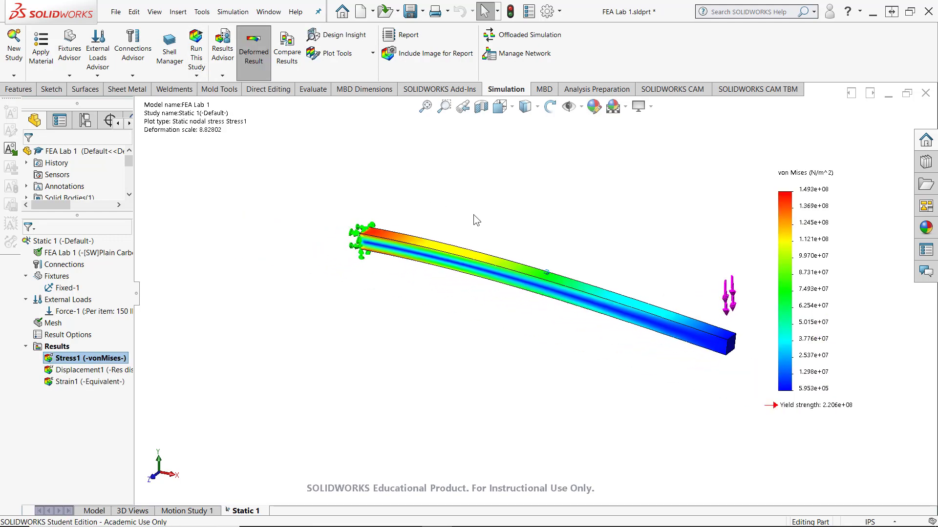
click(762, 196)
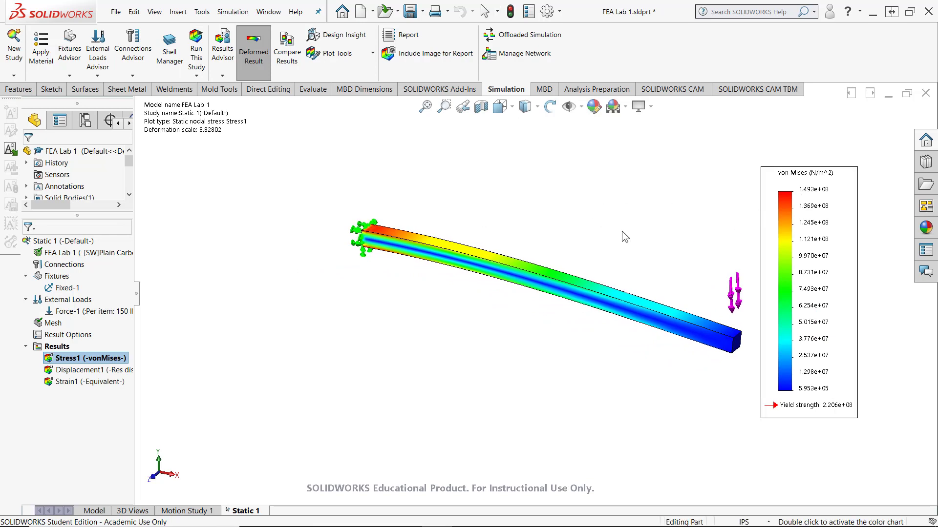
drag(802, 193, 163, 174)
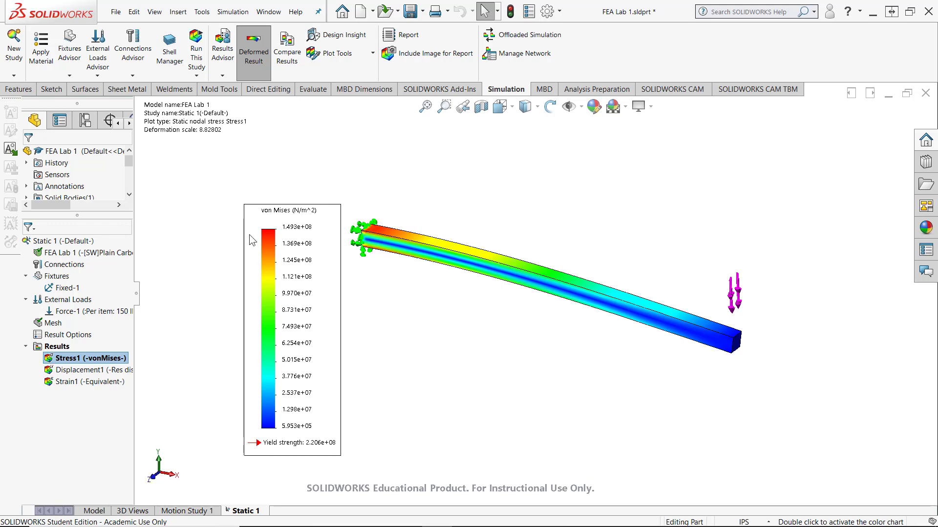
drag(221, 199, 245, 217)
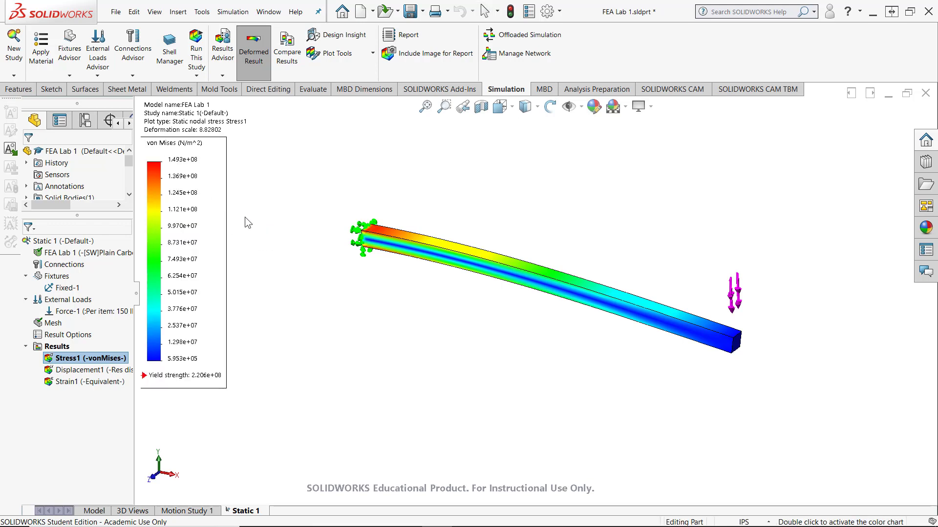
scroll(245, 217, up, 1)
scroll(447, 232, down, 2)
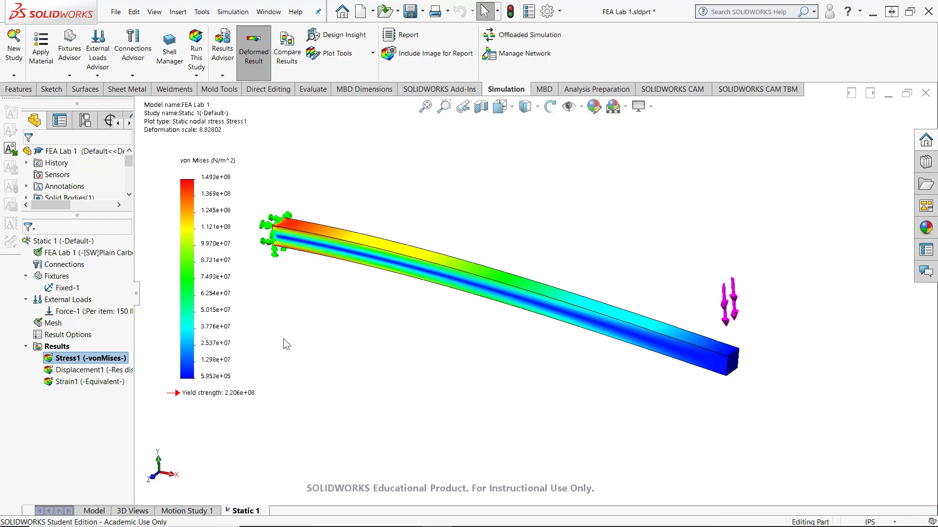
Set the stress plot's legend to floating number format and its units to ksi
double_click(201, 292)
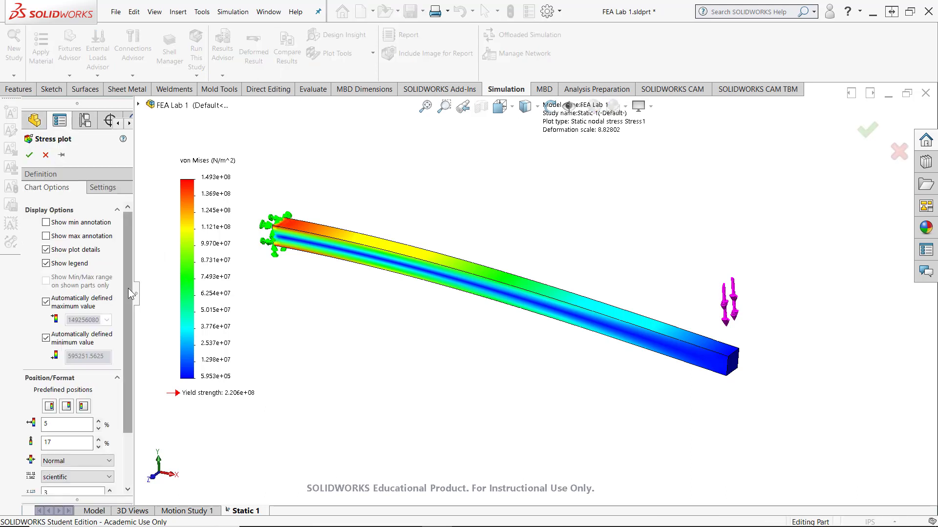
drag(124, 287, 121, 365)
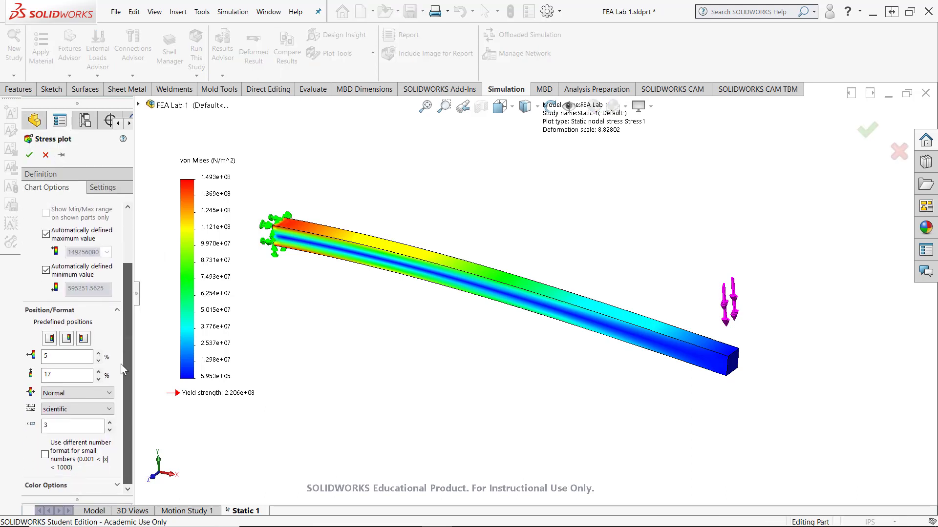
click(69, 412)
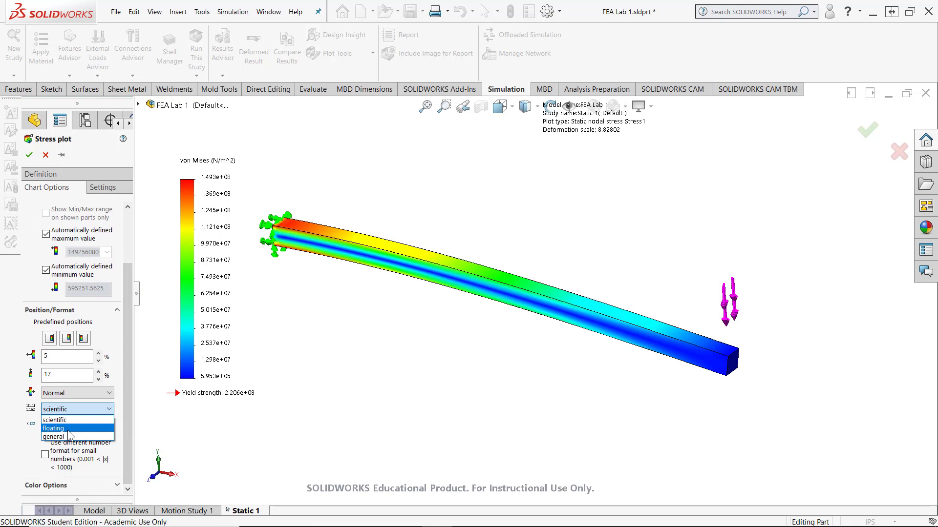
click(68, 430)
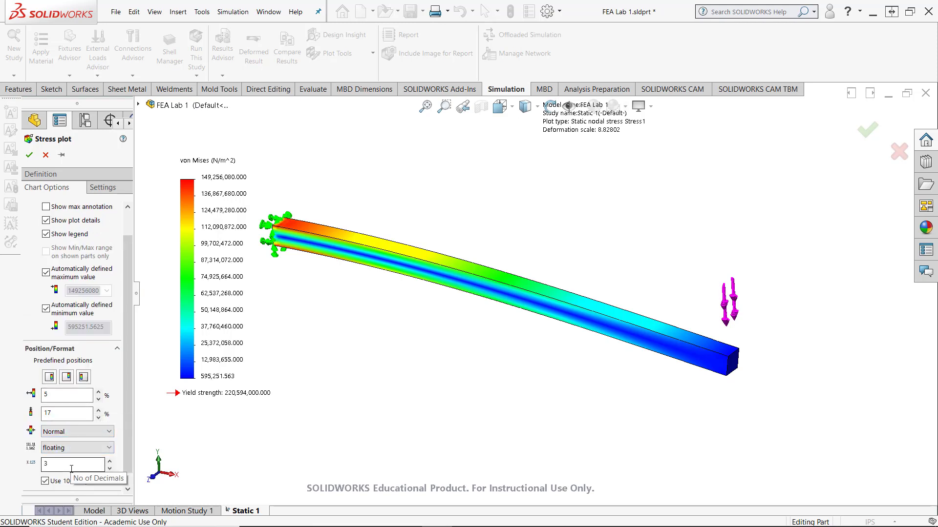
click(58, 177)
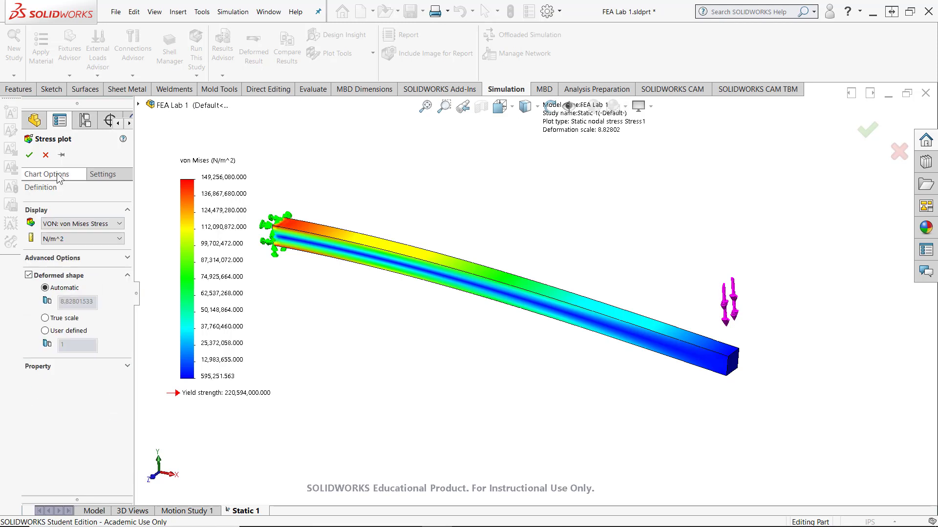
click(86, 239)
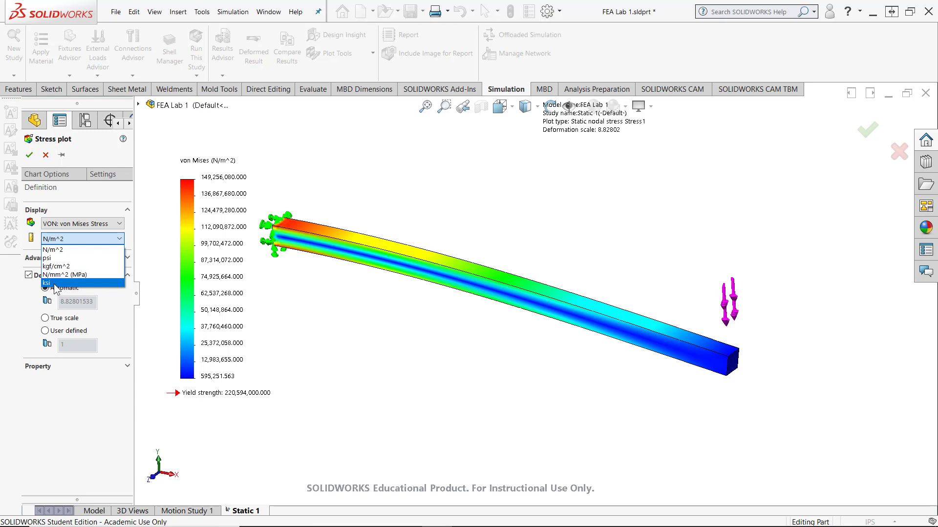
click(54, 285)
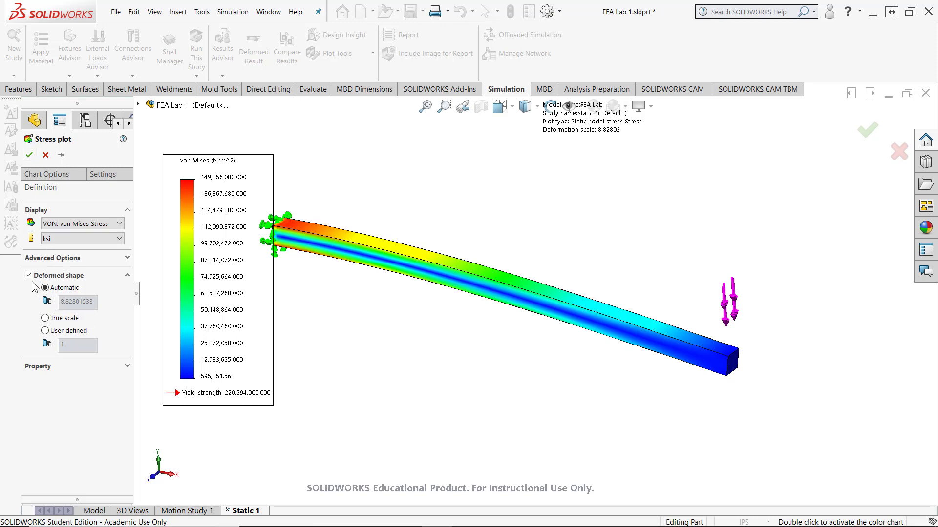
click(30, 155)
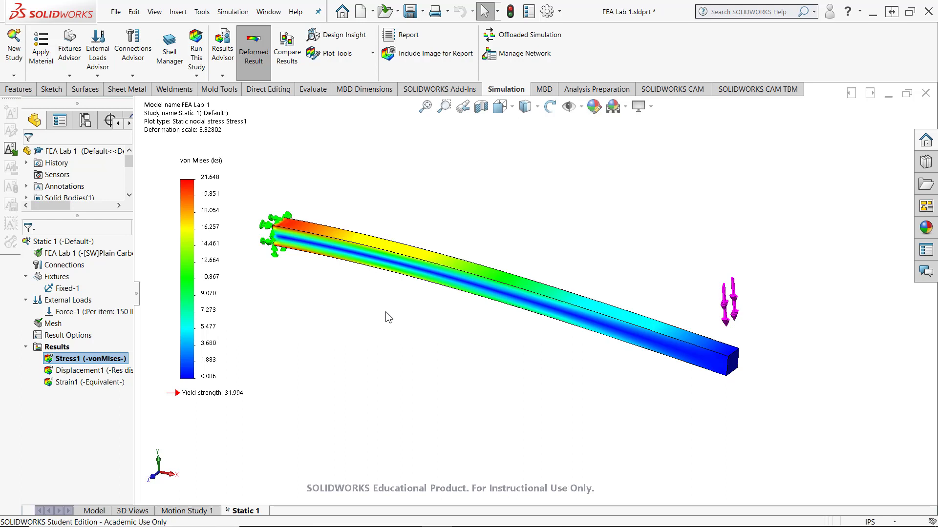
Display the resultant displacement plot and move its legend next to the bar's fixed end
double_click(95, 373)
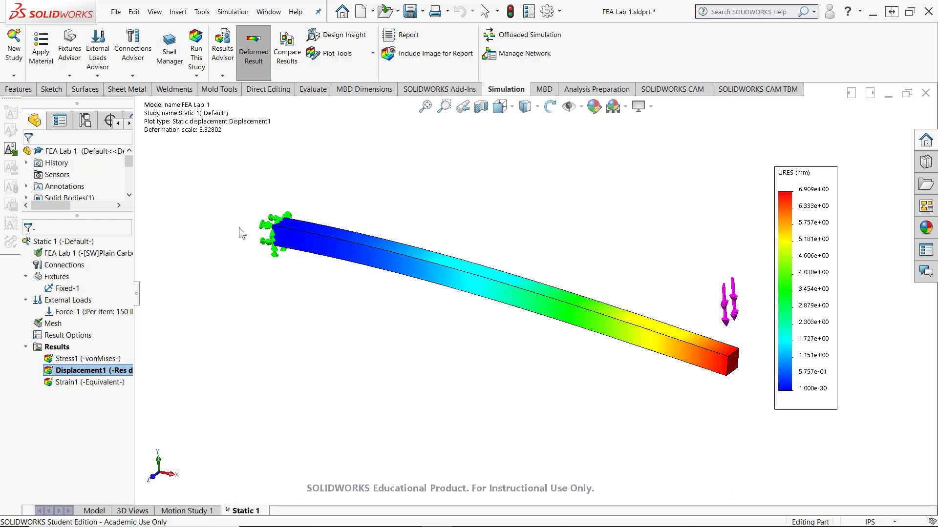
drag(213, 242, 212, 233)
Set the displacement plot's units to inches and its legend to floating number format
double_click(213, 189)
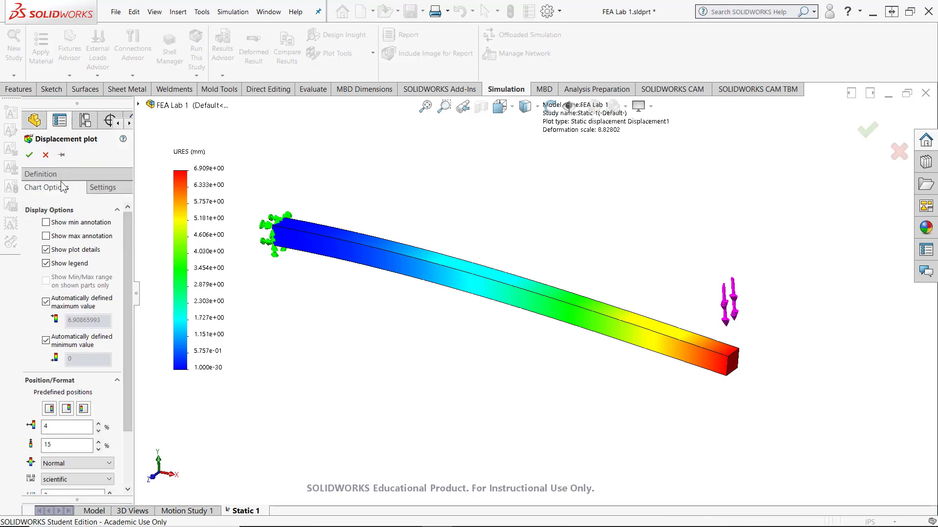
click(57, 177)
click(63, 239)
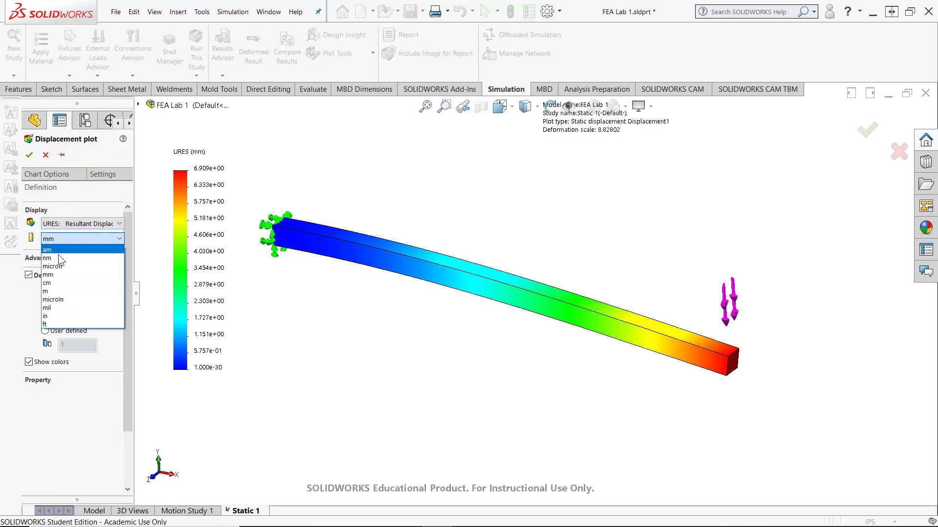
click(49, 316)
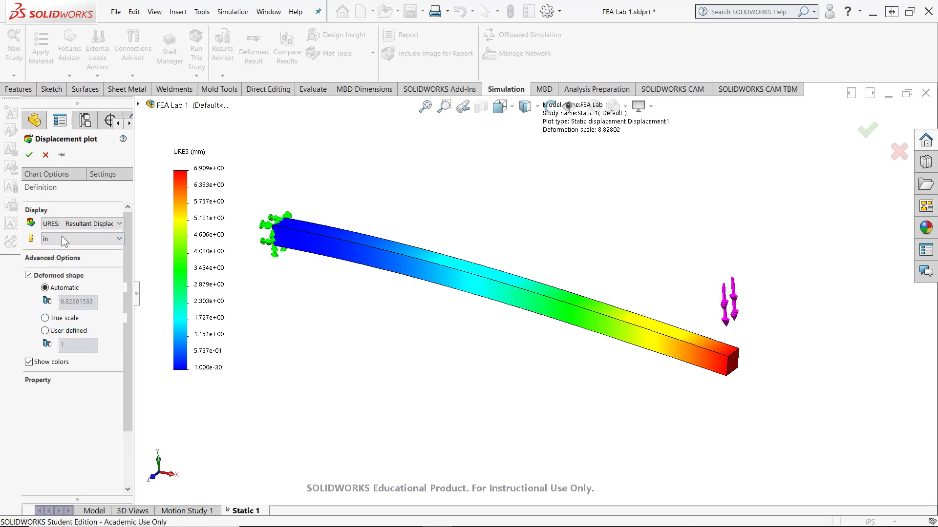
click(111, 175)
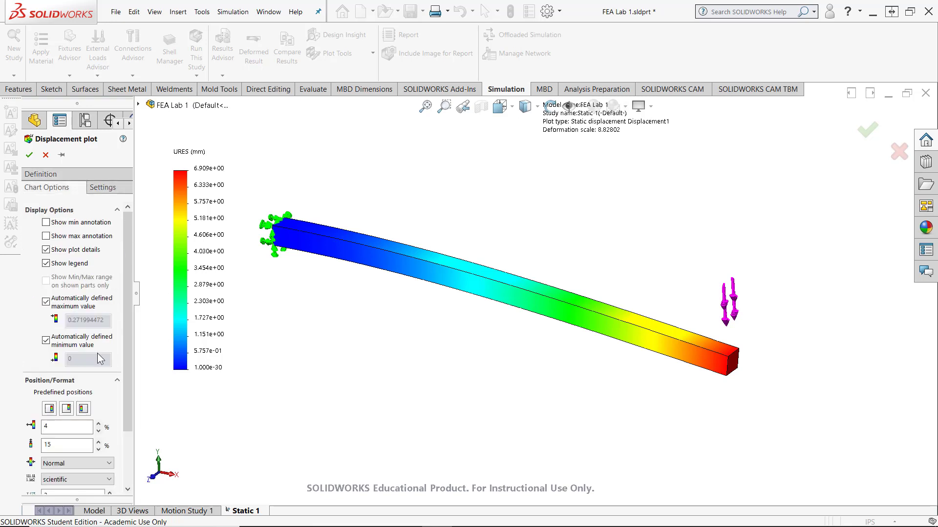
drag(126, 345, 124, 418)
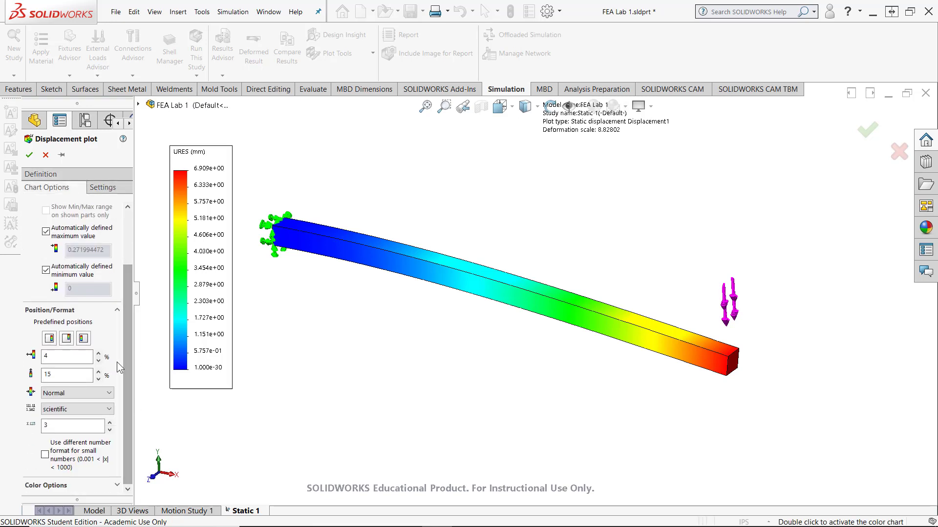
click(66, 409)
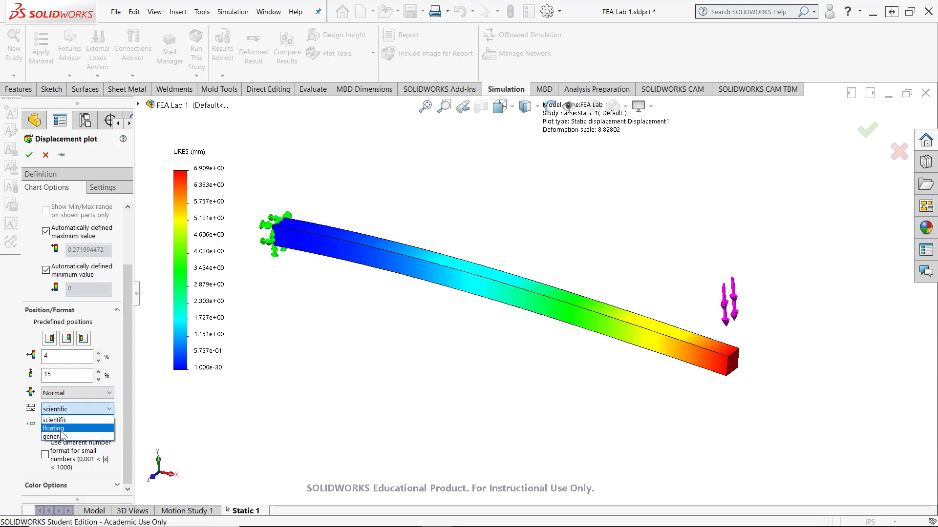
click(60, 430)
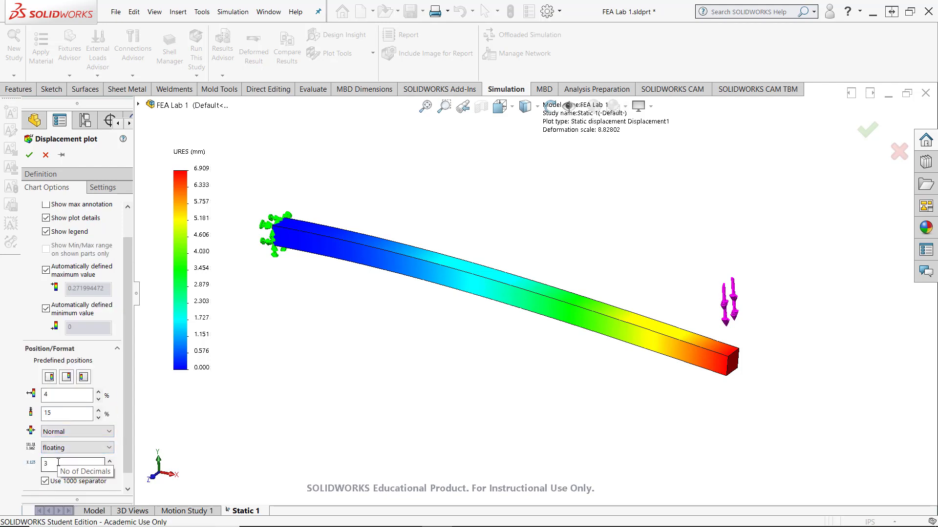
click(29, 154)
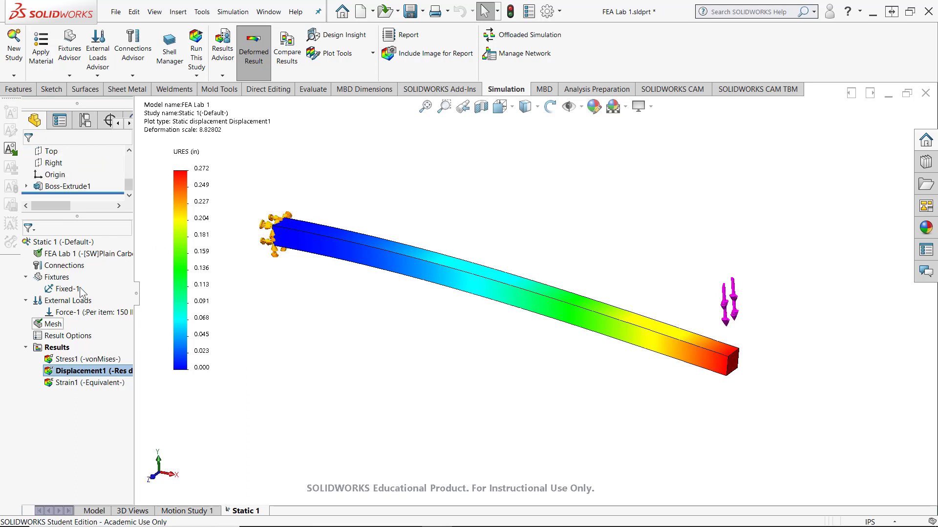
Define a Factor of Safety plot with the Automatic criterion and move its legend next to the bar's fixed end
right_click(55, 347)
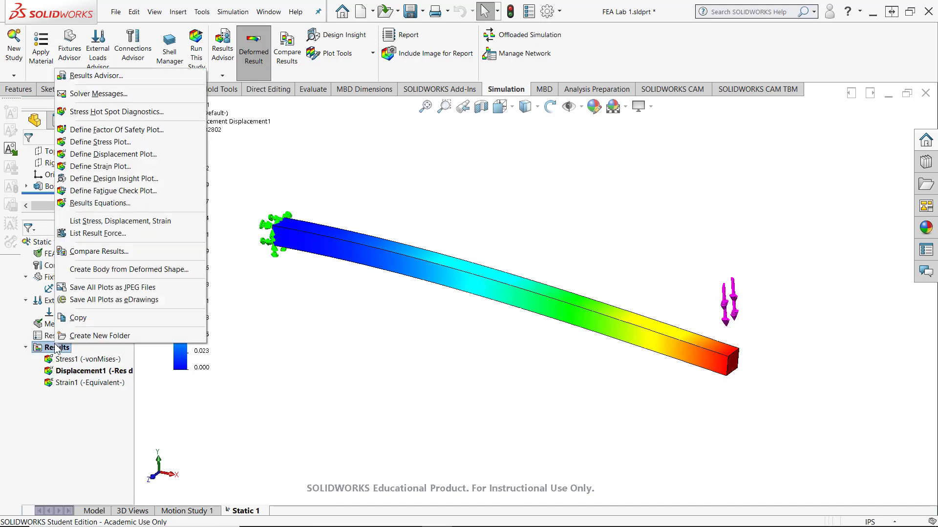
click(107, 130)
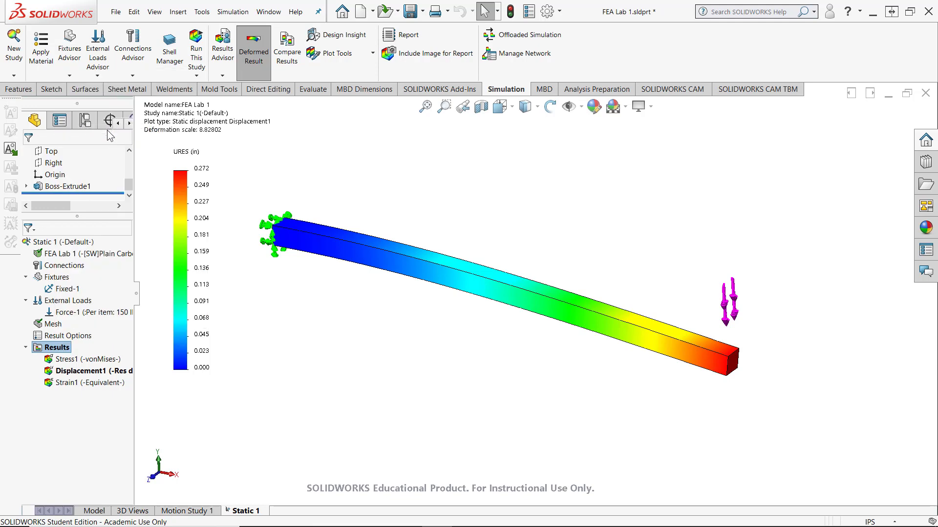
click(29, 155)
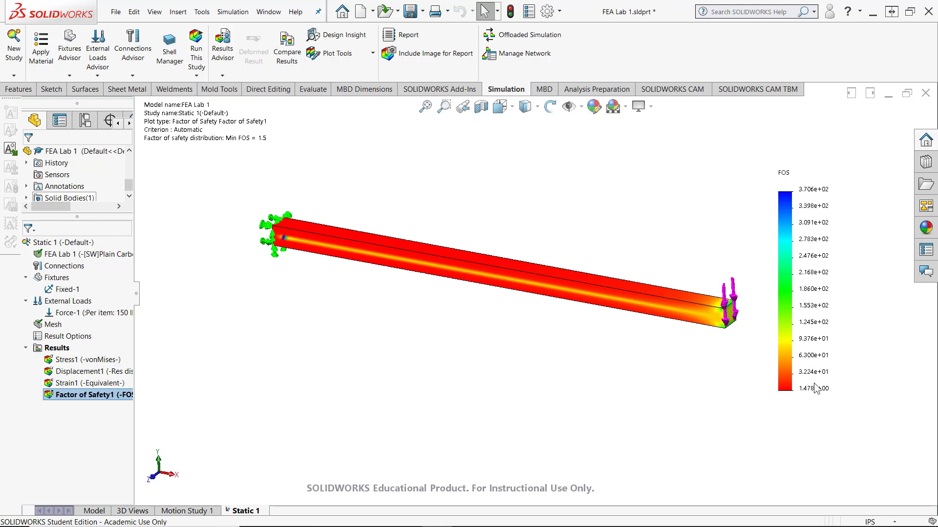
drag(818, 337, 645, 352)
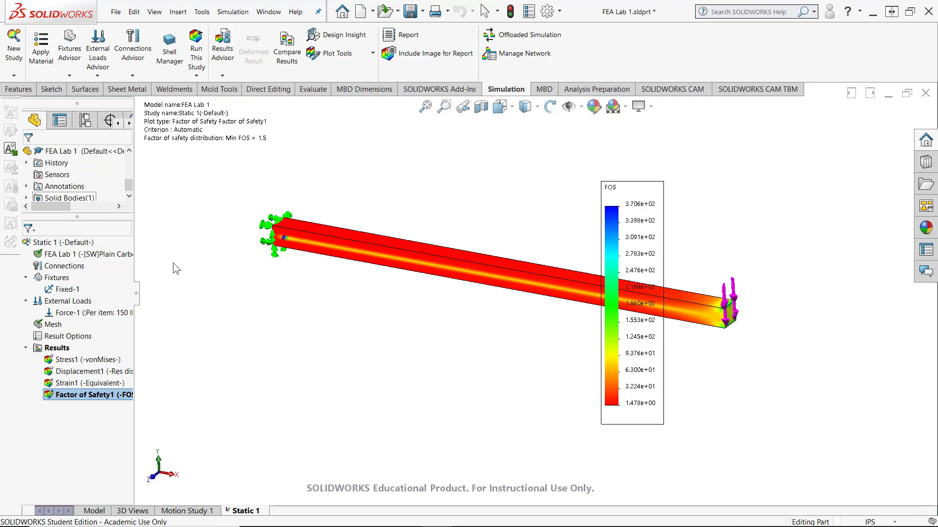
drag(174, 261, 212, 287)
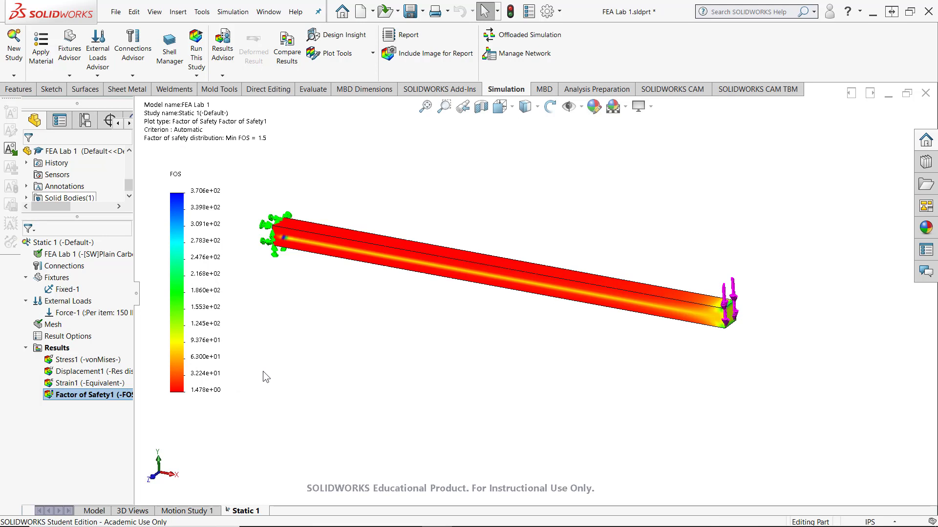
Turn off the automatically defined maximum for the Factor of Safety plot's legend and set the maximum to 15
double_click(196, 325)
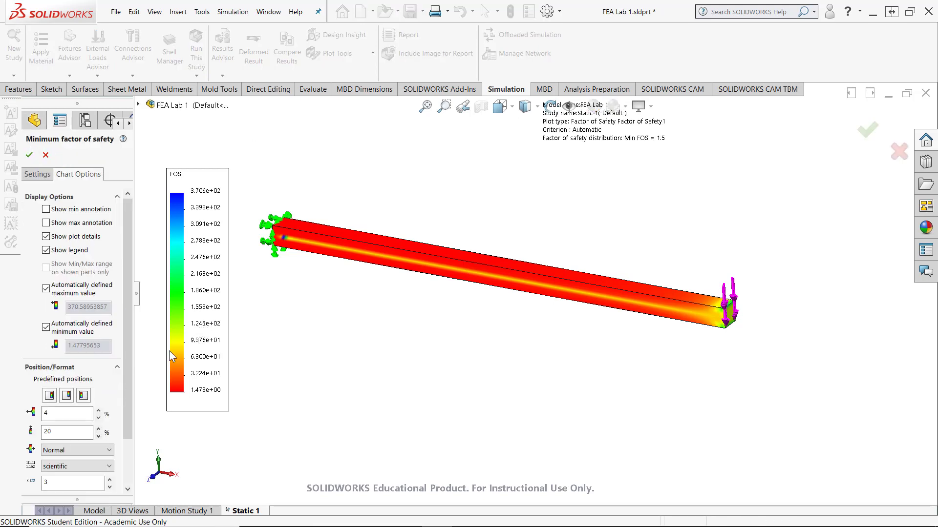
scroll(126, 318, down, 1)
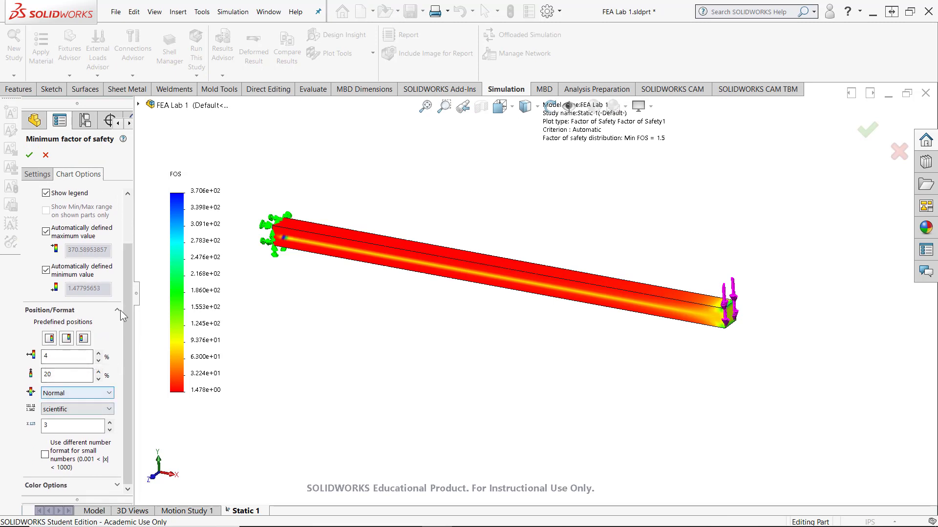
click(39, 176)
click(73, 176)
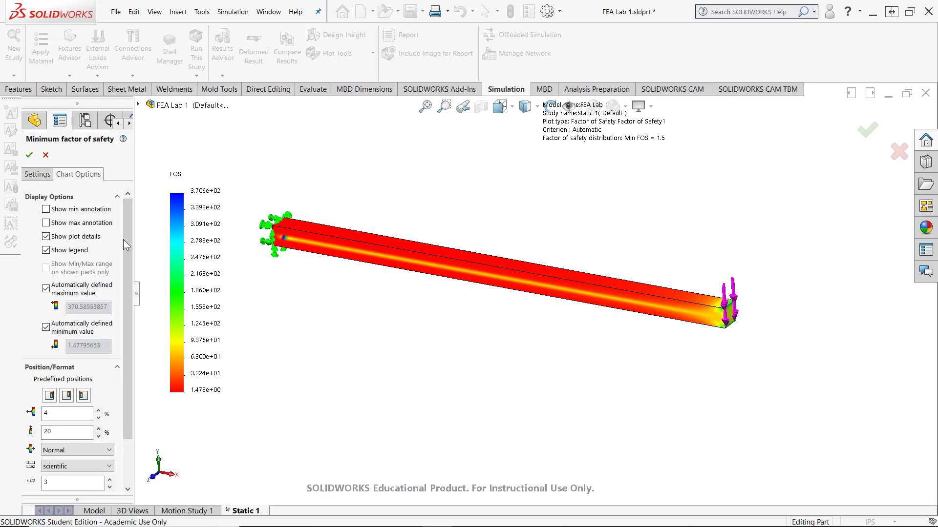
drag(128, 248, 124, 271)
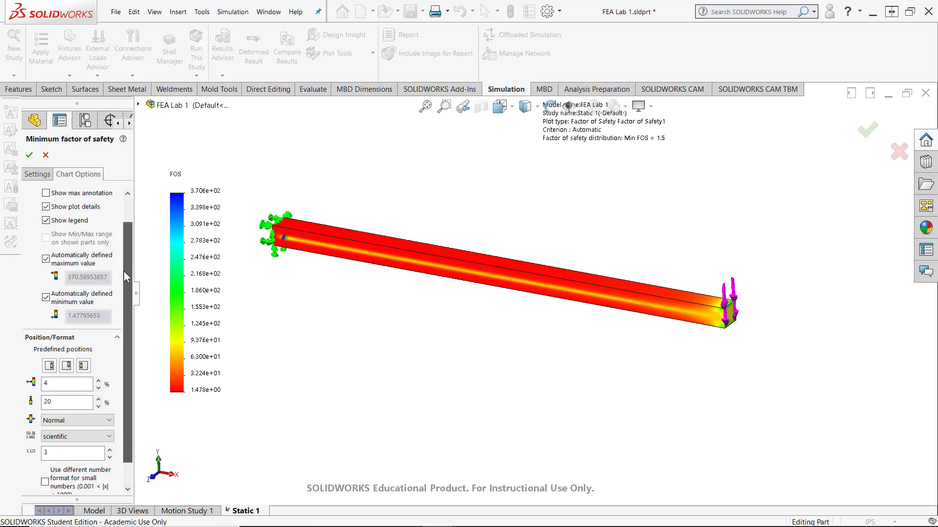
click(46, 260)
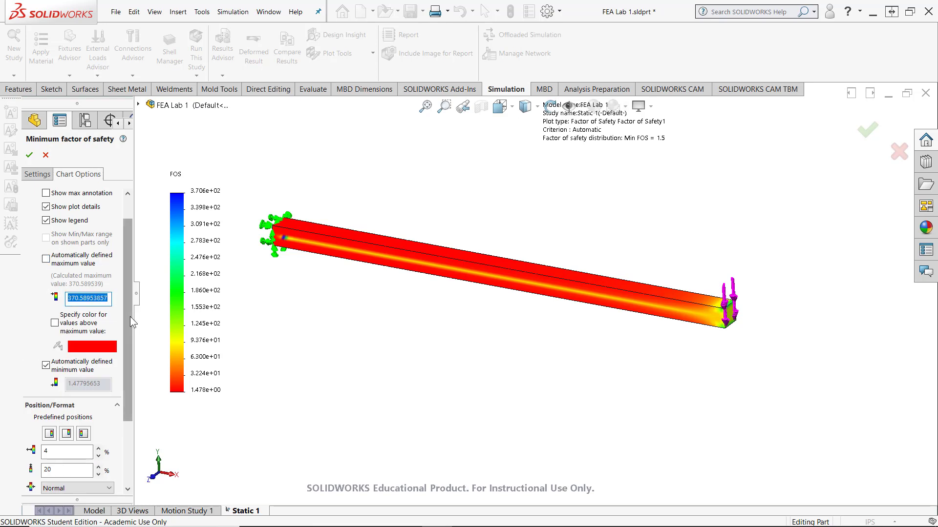
text(15)
key(Tab)
Turn off the automatically defined minimum for the Factor of Safety plot's legend and set the minimum to 0
scroll(62, 446, down, 1)
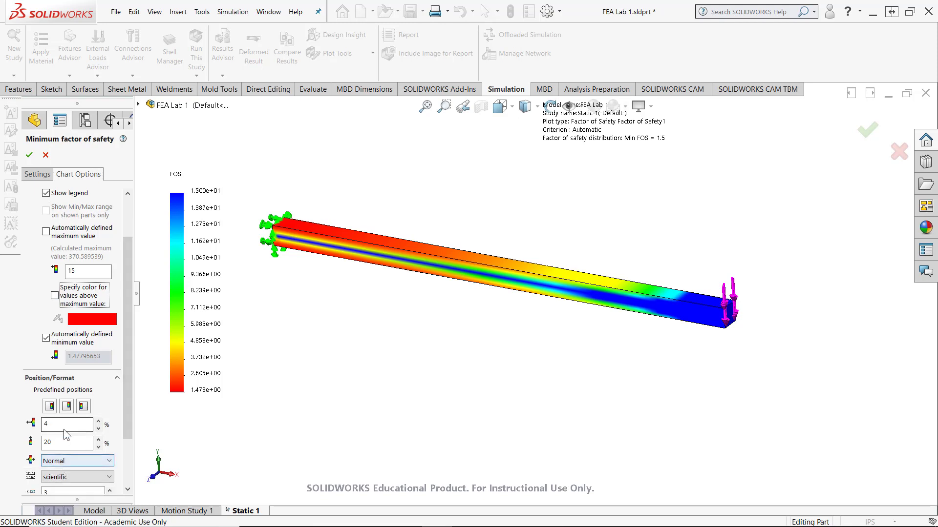
click(46, 341)
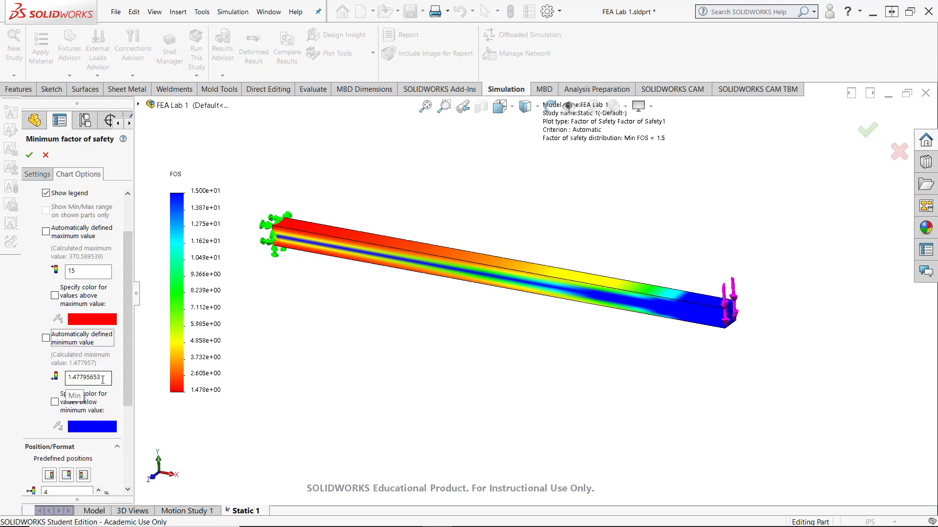
drag(103, 380, 67, 378)
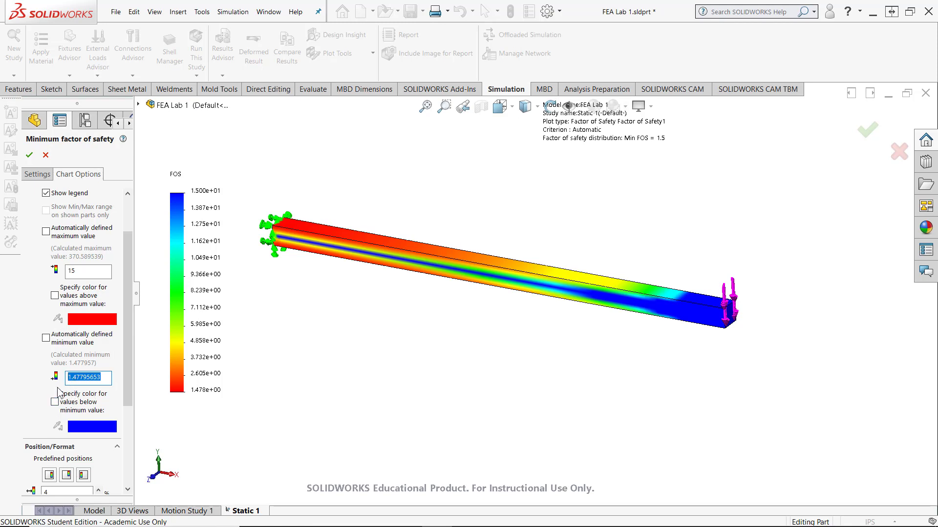
text(0)
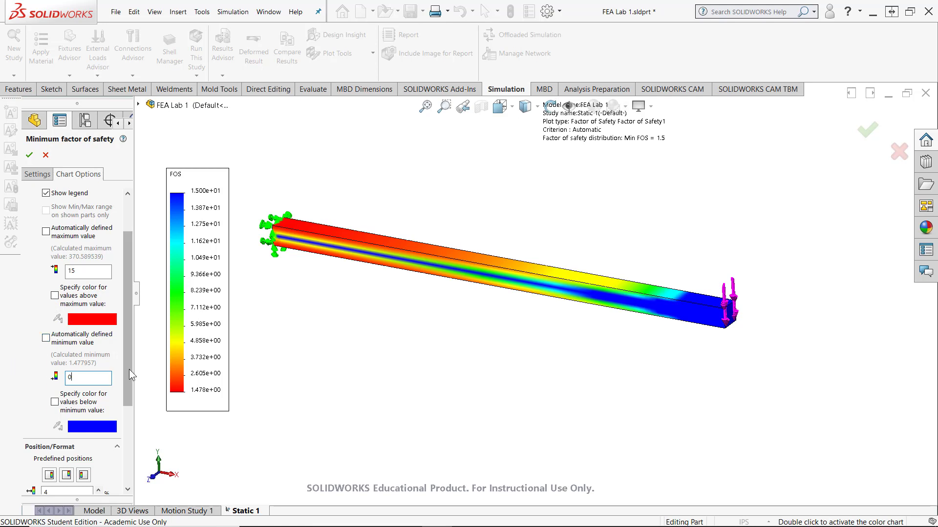
Set the Factor of Safety legend to floating number format with 1 decimal place and apply the chart options
drag(129, 370, 125, 447)
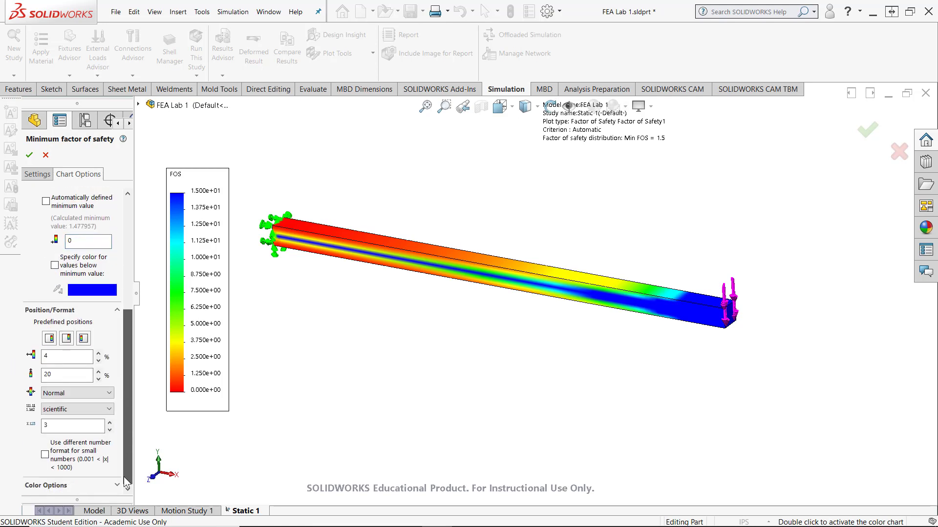
click(83, 410)
click(68, 428)
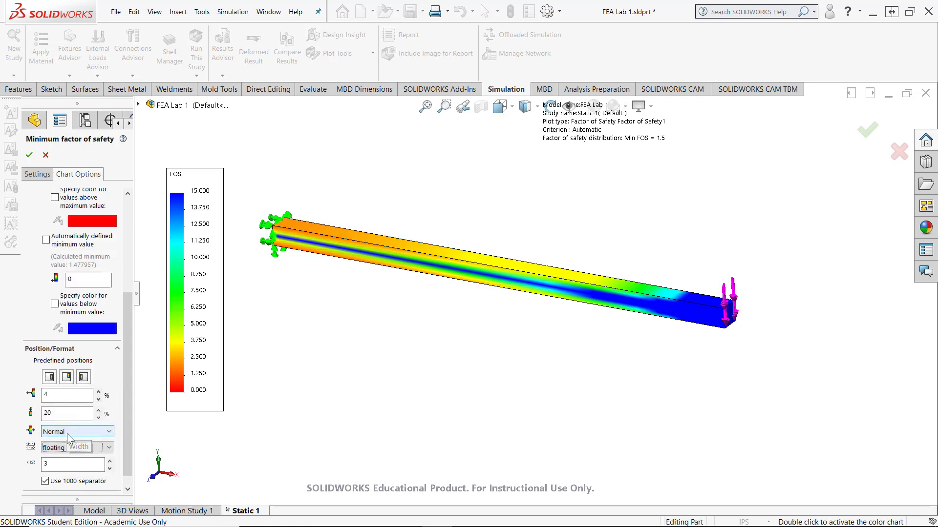
double_click(53, 464)
text(1)
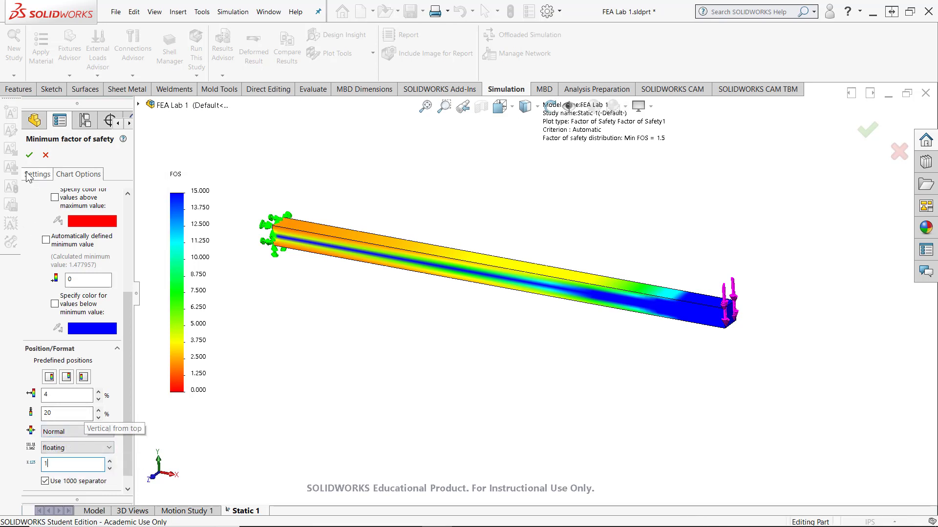
click(30, 154)
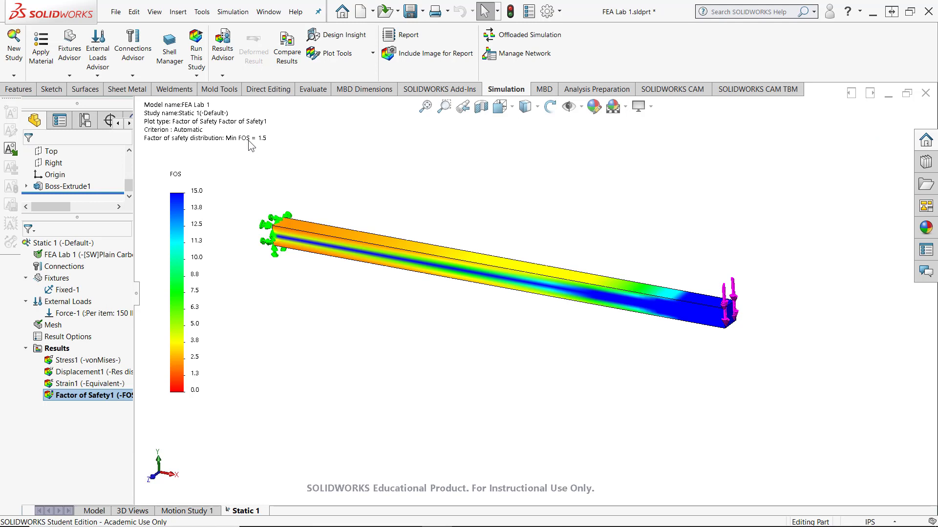